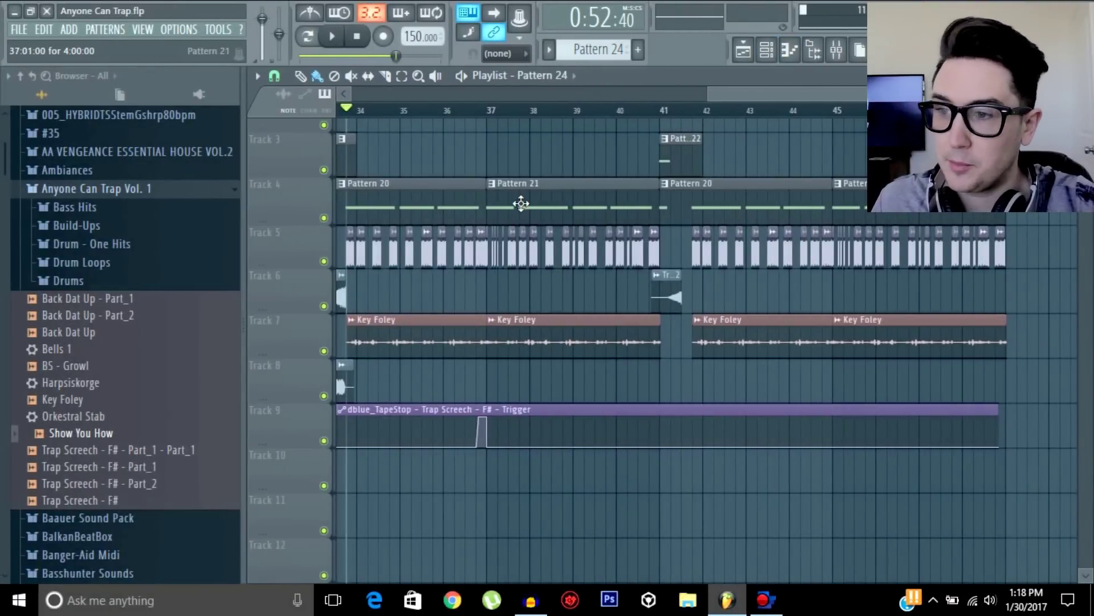
Place the Show You How sample on Track 8 at bar 41 of the playlist
{"action": "left_click_drag", "start_coordinate": [891, 95], "coordinate": [866, 116]}
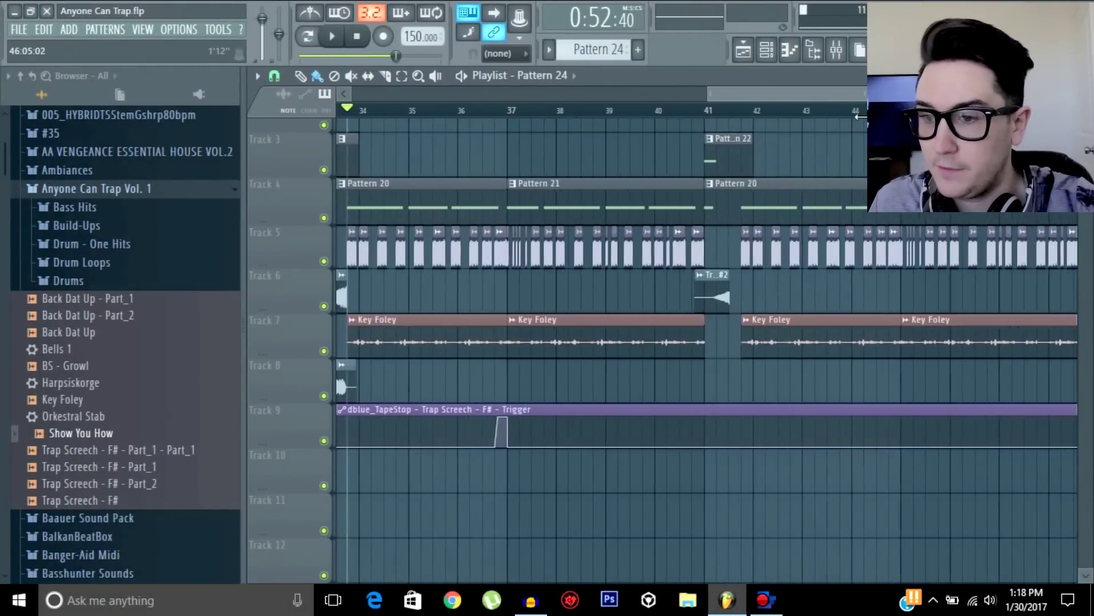
{"action": "scroll", "coordinate": [858, 117], "scroll_direction": "up", "scroll_amount": 1}
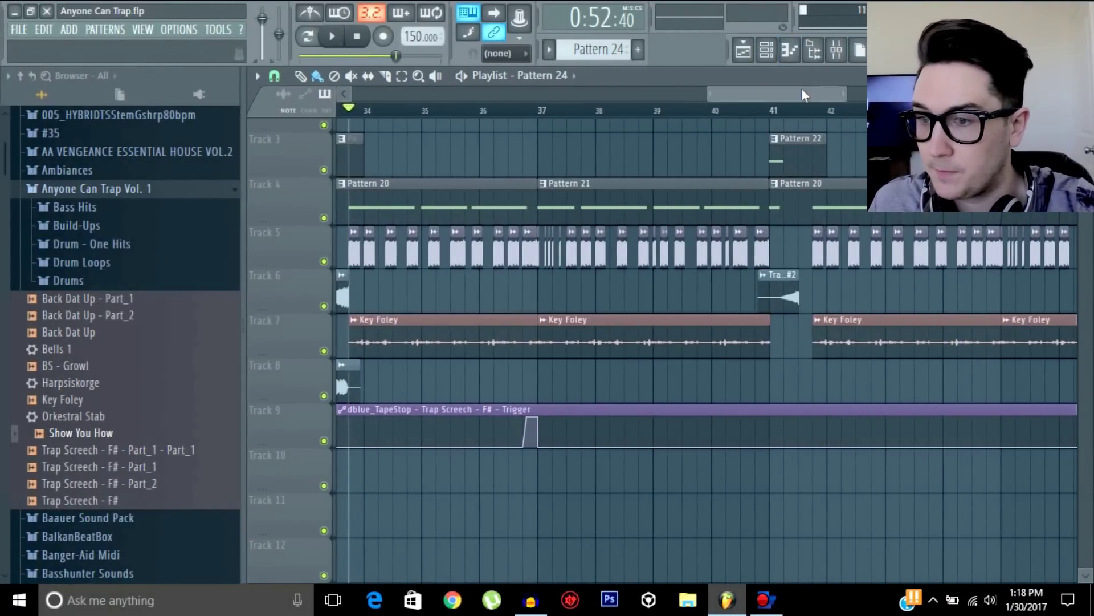
{"action": "left_click_drag", "start_coordinate": [801, 95], "coordinate": [878, 95]}
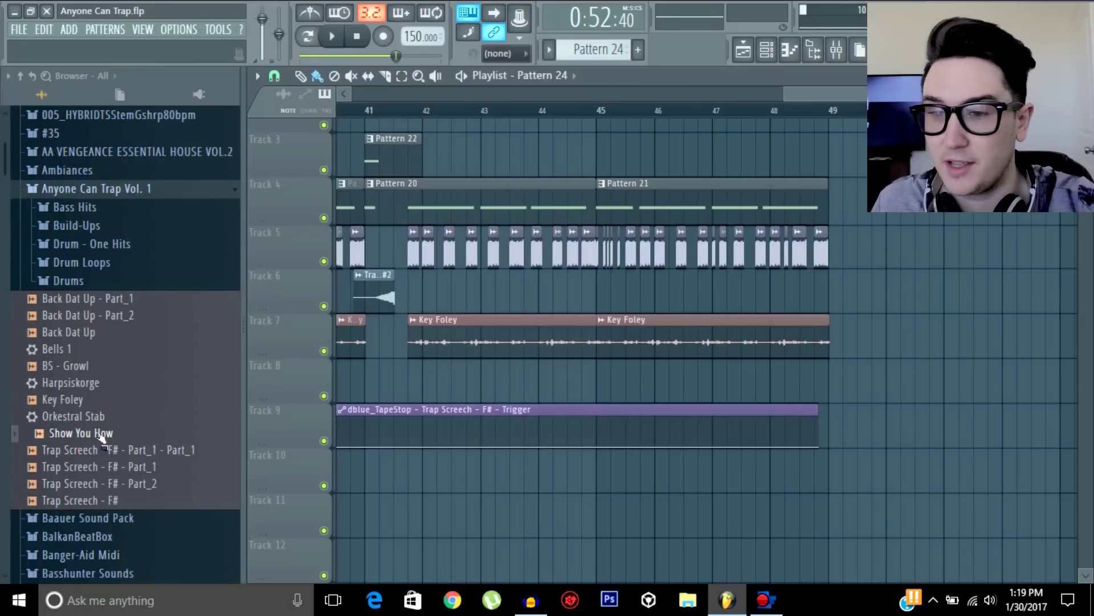
{"action": "left_click_drag", "start_coordinate": [102, 437], "coordinate": [365, 384]}
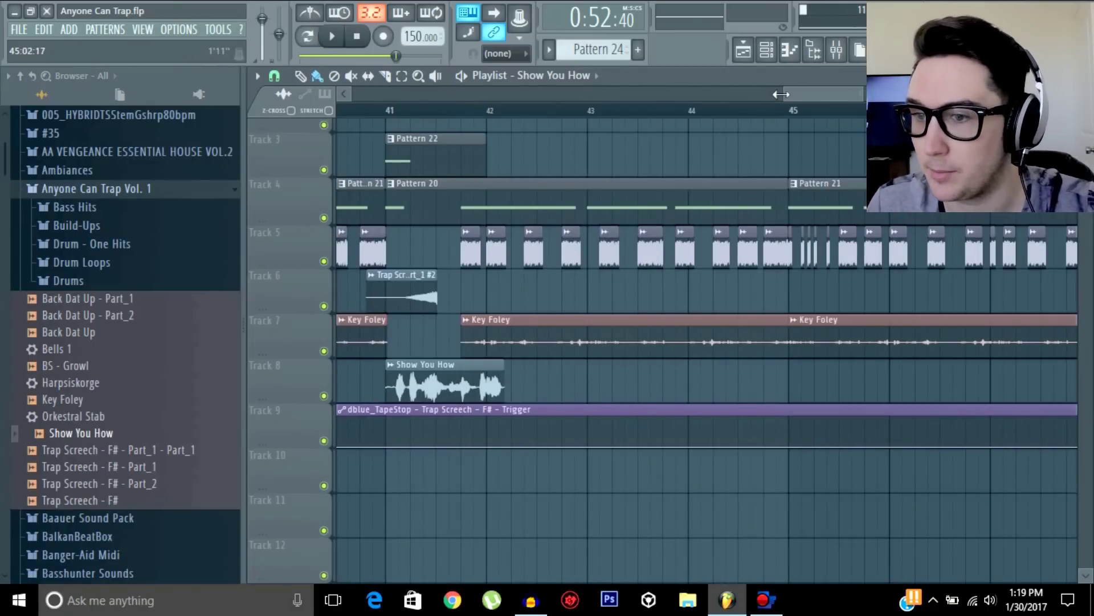
Trim the beginning of the Show You How clip so it starts at the first vocal sound
{"action": "left_click_drag", "start_coordinate": [784, 94], "coordinate": [783, 94]}
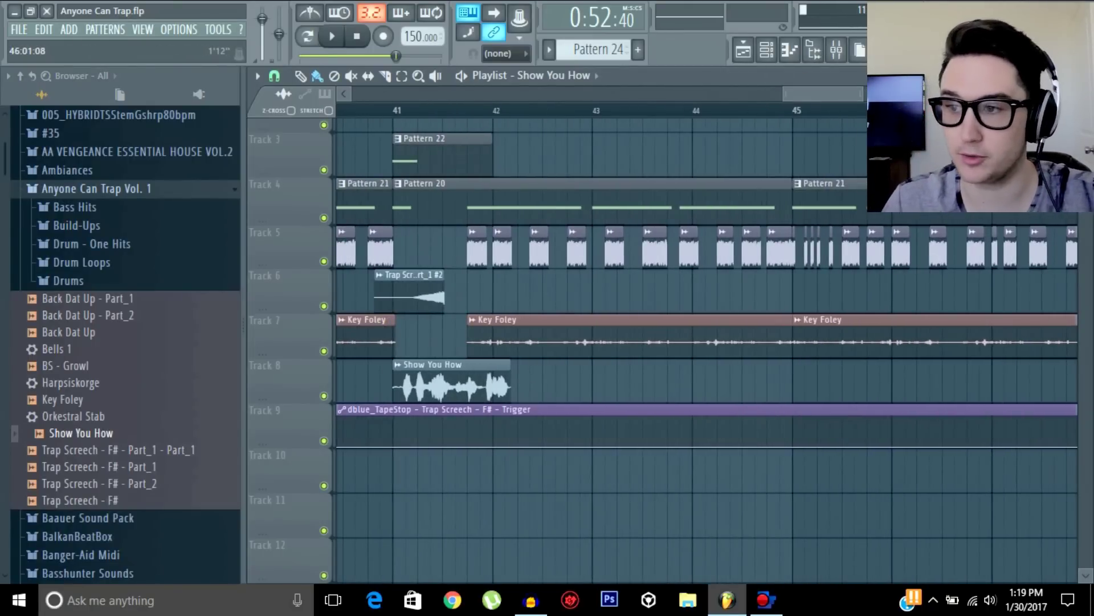
{"action": "left_click_drag", "start_coordinate": [859, 94], "coordinate": [833, 94]}
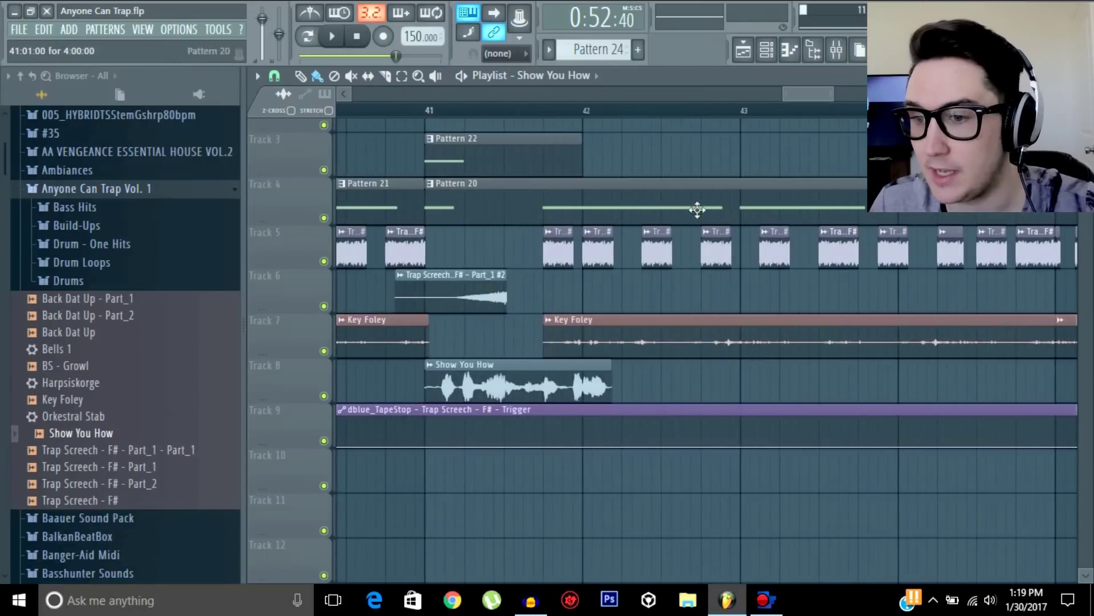
{"action": "left_click_drag", "start_coordinate": [422, 392], "coordinate": [447, 395]}
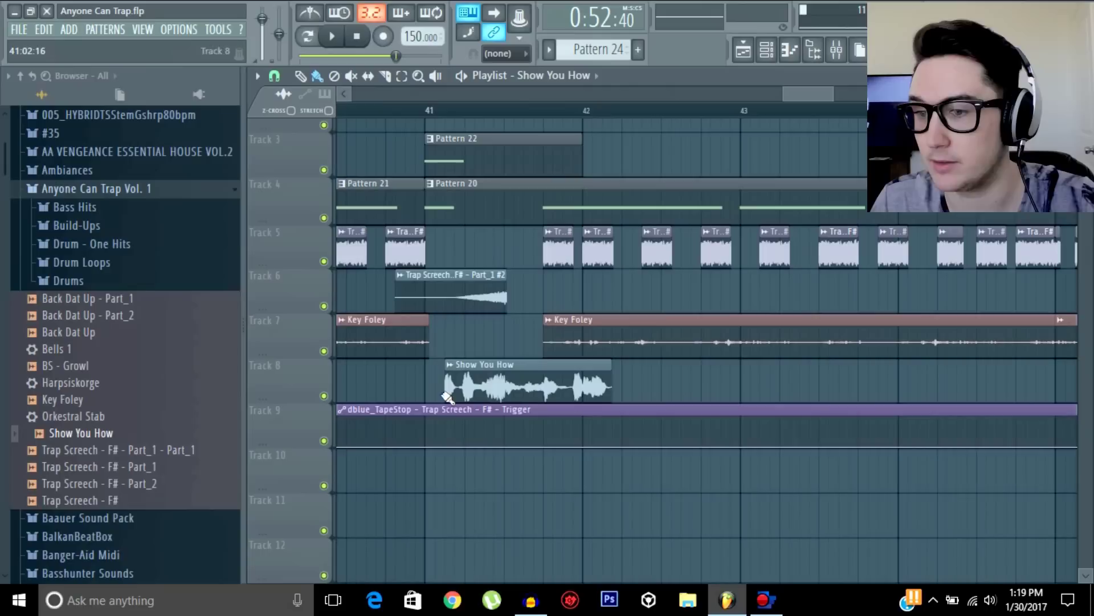
Slice the Show You How clip on Track 8 into short pieces at its individual vocal sounds
{"action": "left_click", "coordinate": [385, 75]}
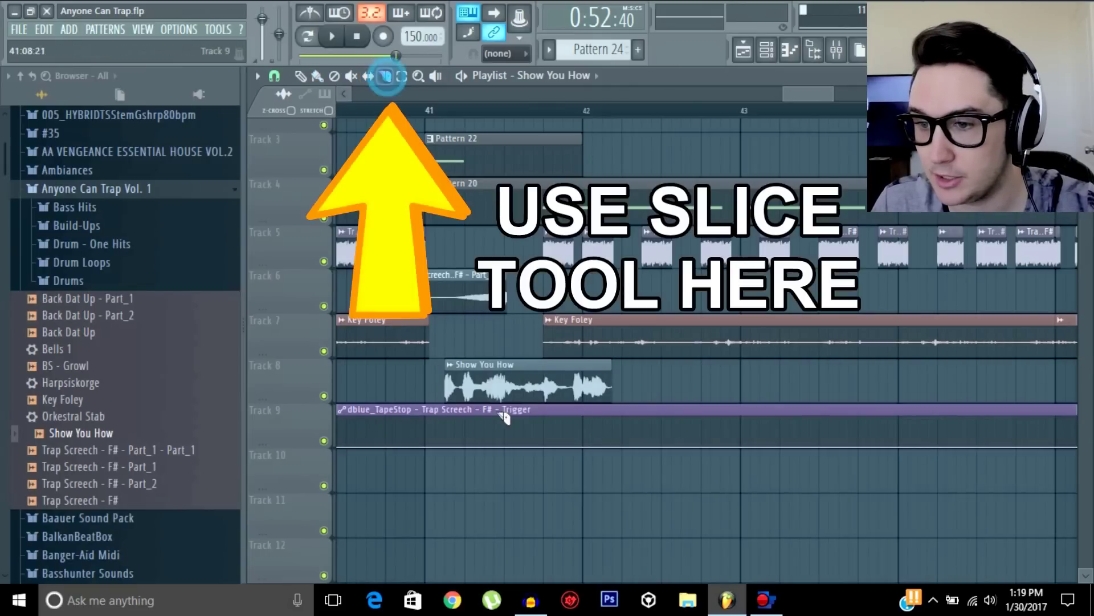
{"action": "left_click", "coordinate": [465, 392]}
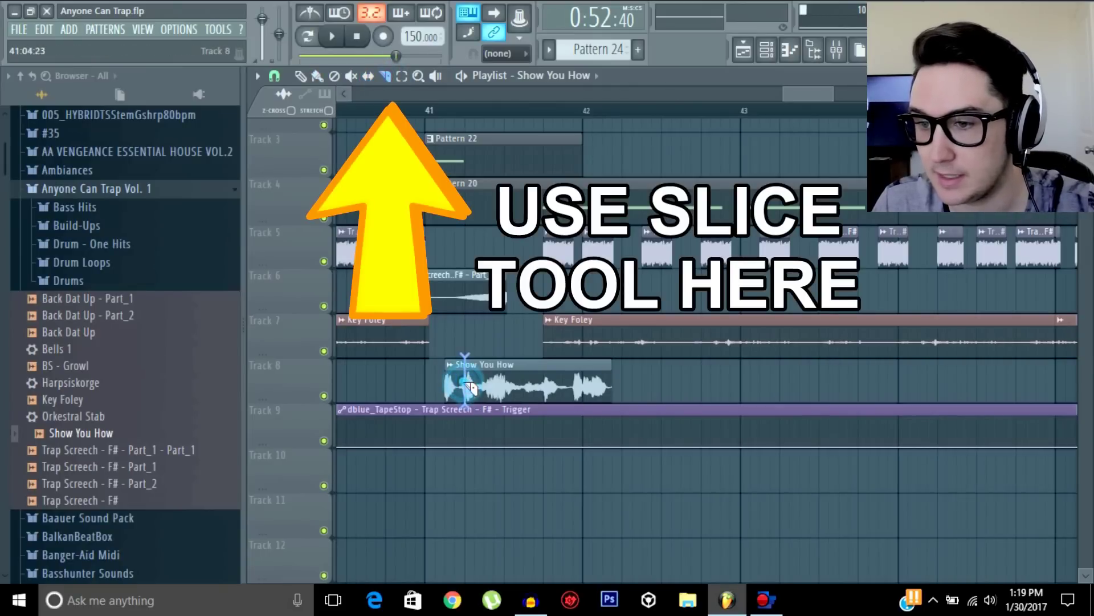
{"action": "left_click", "coordinate": [494, 390]}
{"action": "left_click", "coordinate": [505, 390]}
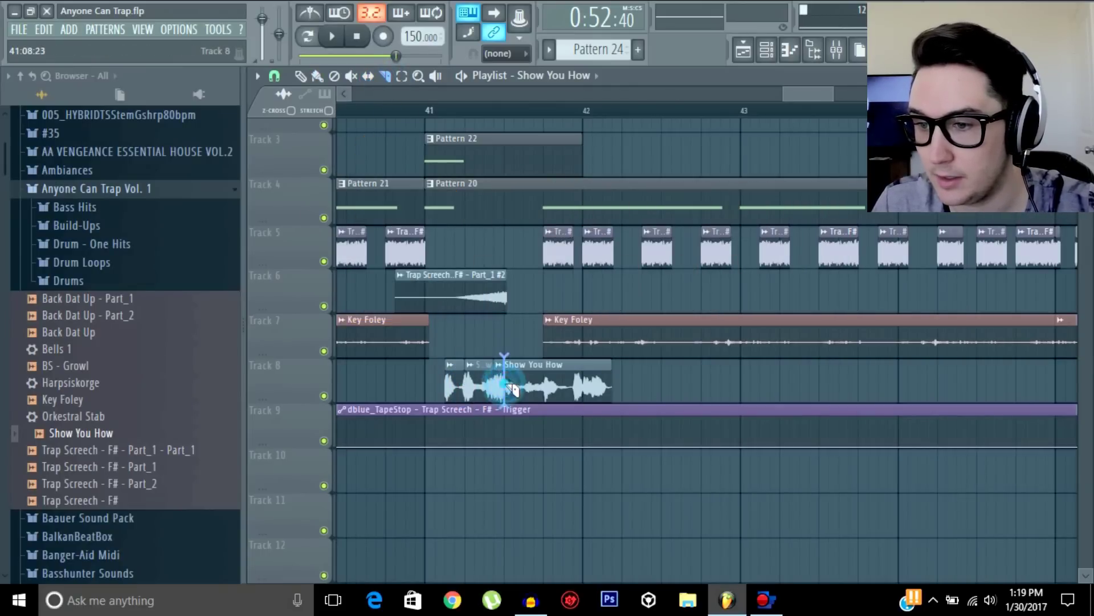
{"action": "left_click", "coordinate": [549, 387]}
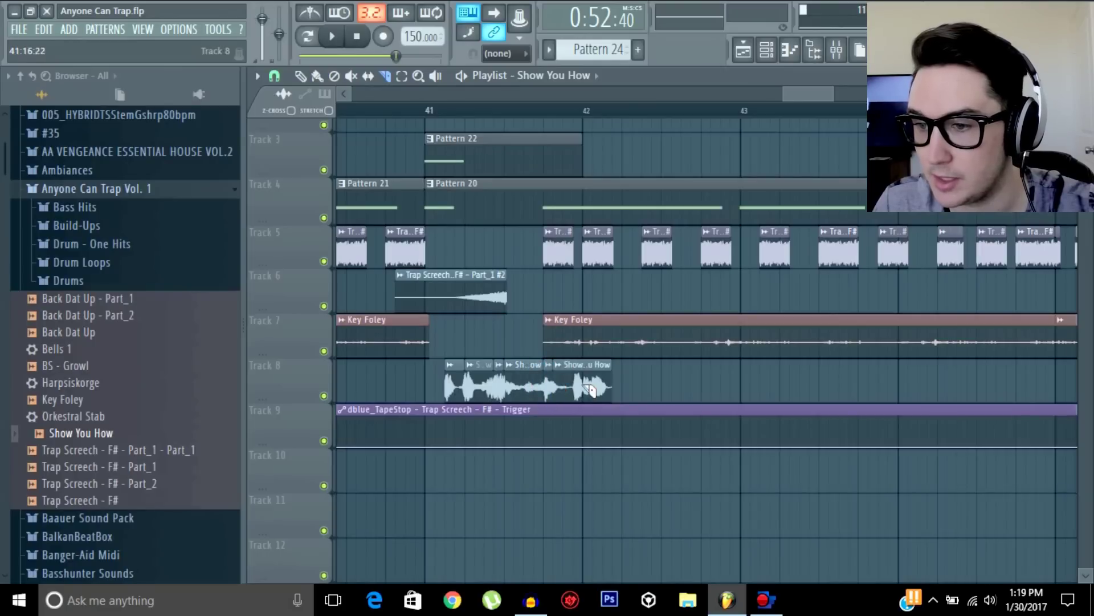
{"action": "left_click", "coordinate": [583, 387]}
{"action": "left_click", "coordinate": [574, 387]}
{"action": "left_click", "coordinate": [603, 387]}
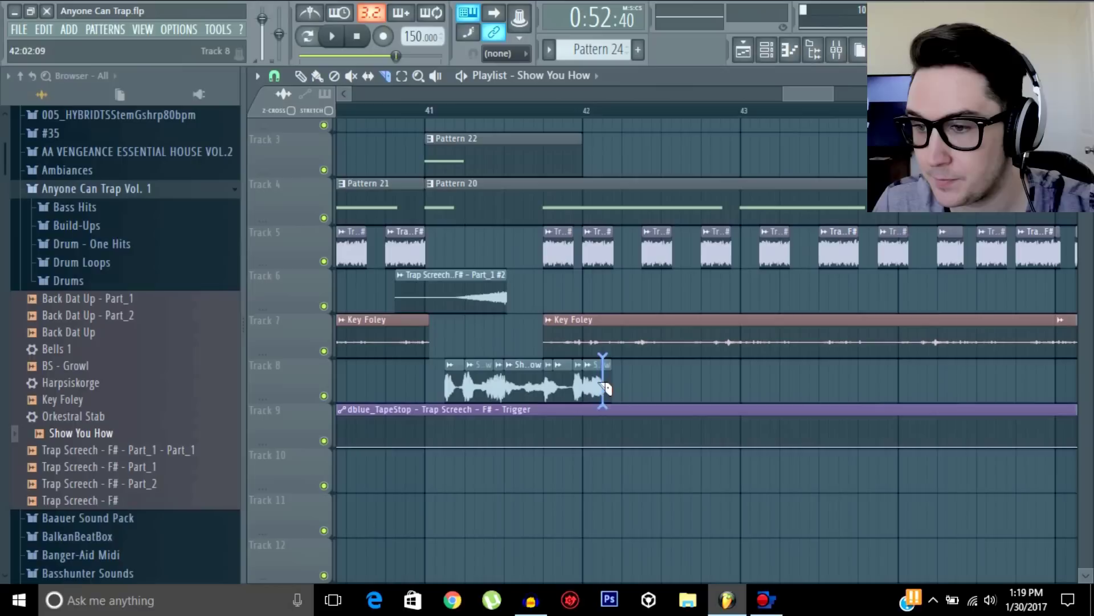
{"action": "left_click", "coordinate": [593, 385]}
Reduce the second Show You How slice to a short chop and delete the slices right after it
{"action": "left_click", "coordinate": [304, 76]}
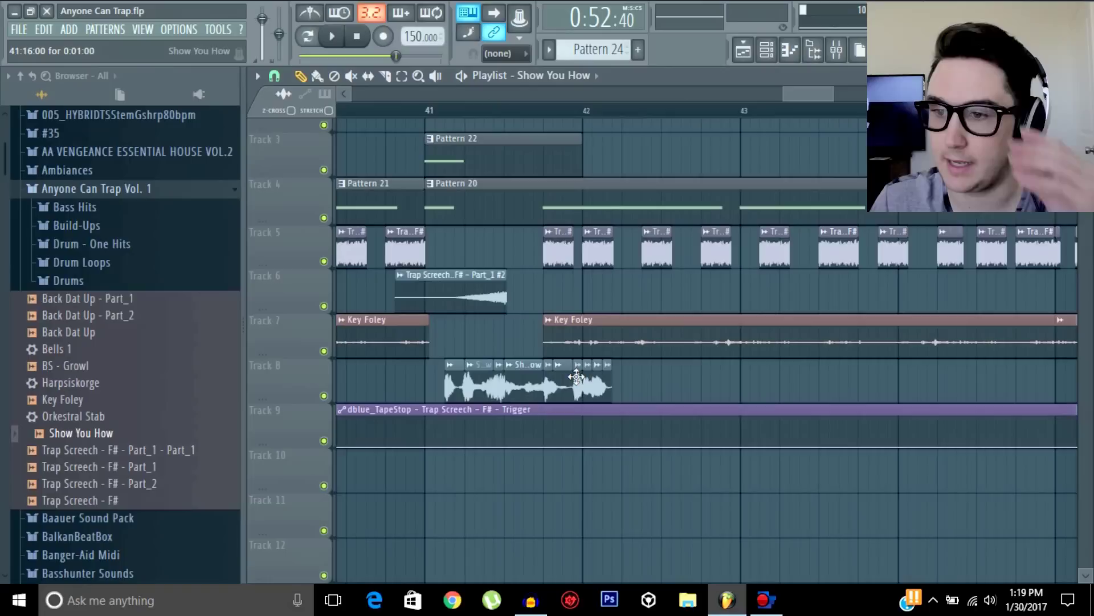
{"action": "left_click", "coordinate": [600, 251]}
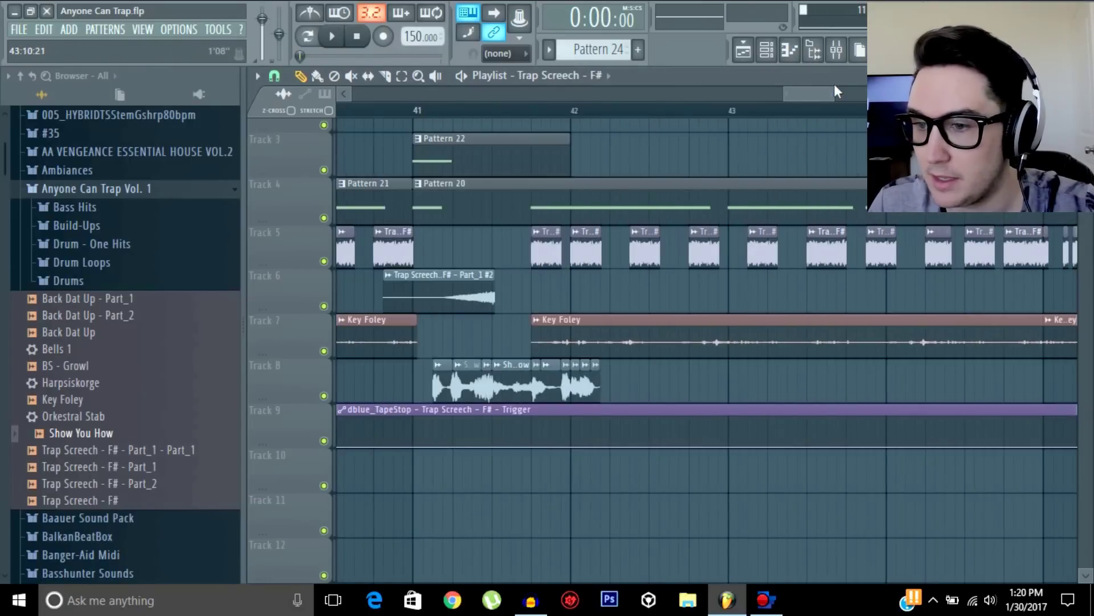
{"action": "left_click_drag", "start_coordinate": [836, 91], "coordinate": [814, 93]}
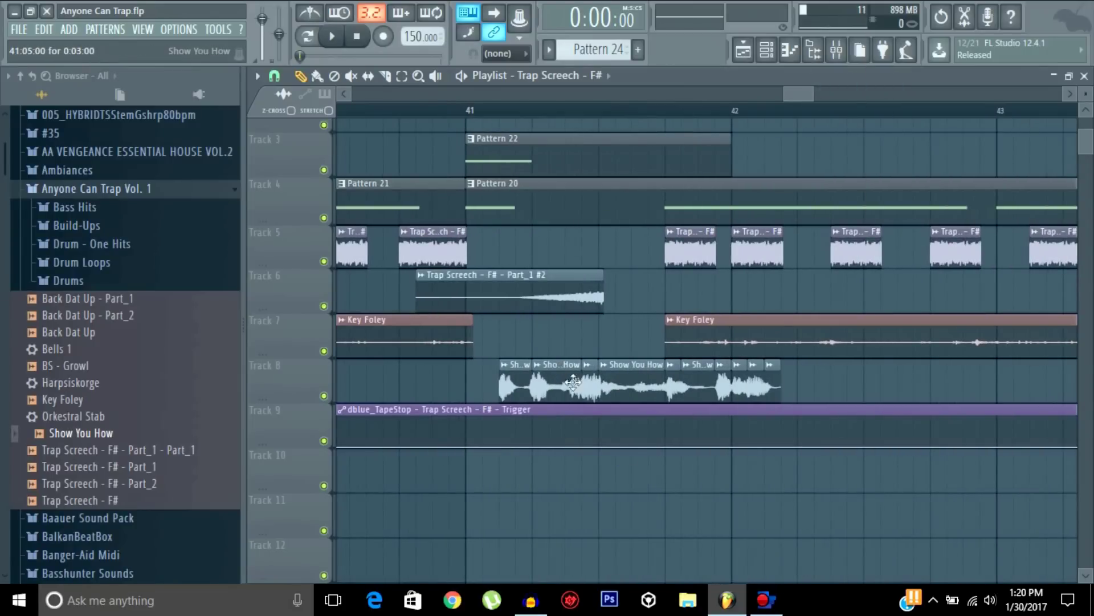
{"action": "left_click", "coordinate": [555, 383]}
{"action": "left_click_drag", "start_coordinate": [583, 382], "coordinate": [547, 380]}
{"action": "left_click", "coordinate": [538, 384]}
{"action": "right_click", "coordinate": [594, 384]}
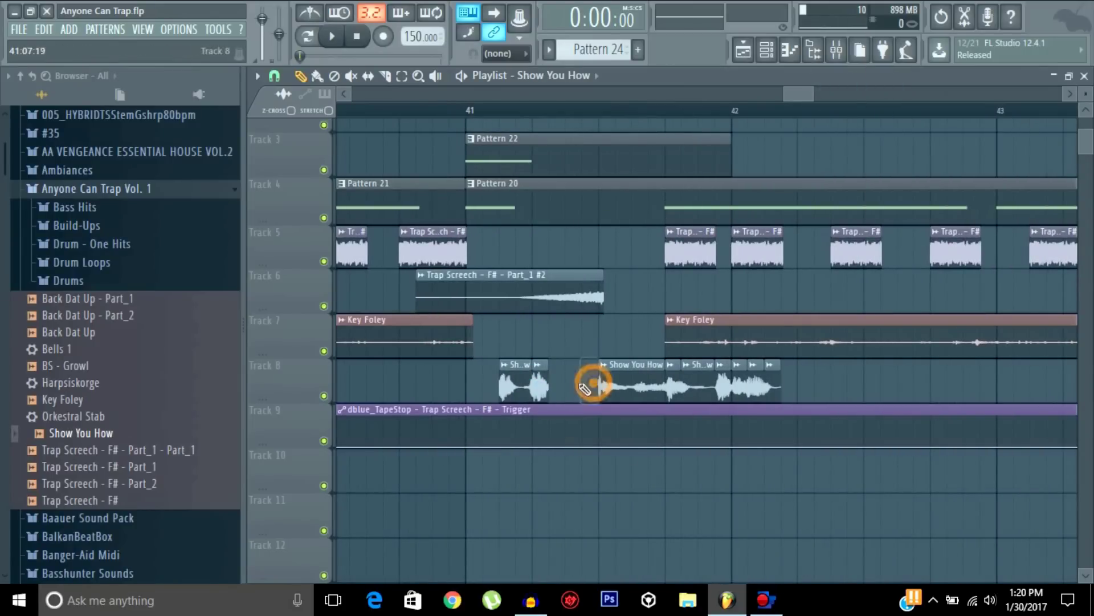
Replace the long middle slice with three short vocal chops in the second quarter of bar 41
{"action": "left_click", "coordinate": [573, 383]}
{"action": "right_click", "coordinate": [611, 380]}
{"action": "left_click", "coordinate": [601, 379]}
{"action": "left_click", "coordinate": [586, 384]}
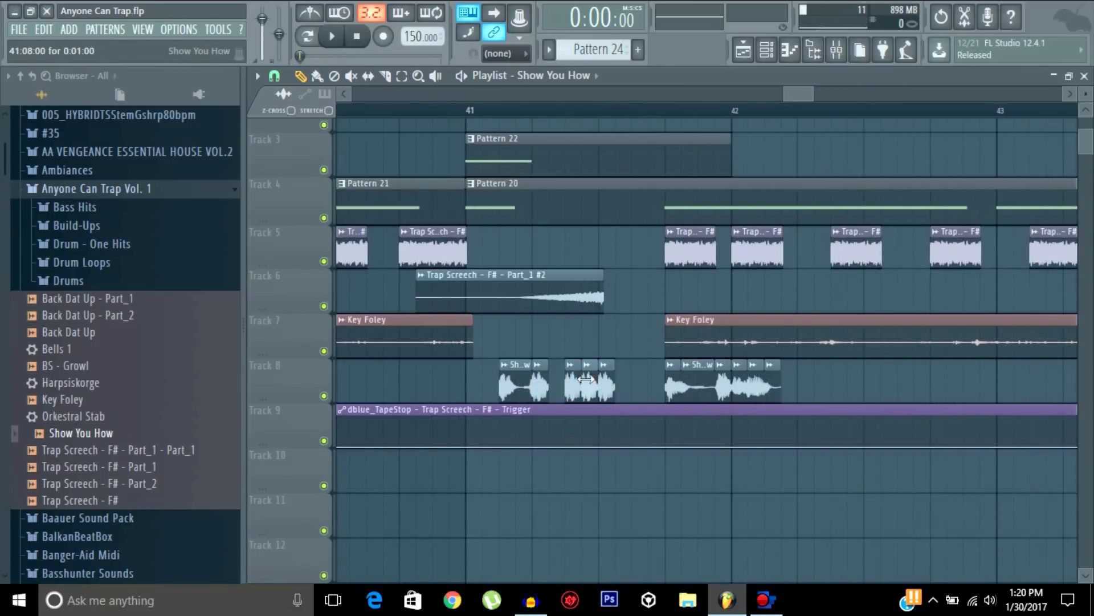
{"action": "left_click_drag", "start_coordinate": [583, 385], "coordinate": [594, 385]}
Play the playlist from the start of bar 41 to hear the vocal chops
{"action": "left_click", "coordinate": [499, 105]}
{"action": "key", "text": "space"}
{"action": "key", "text": "space"}
{"action": "left_click", "coordinate": [495, 106]}
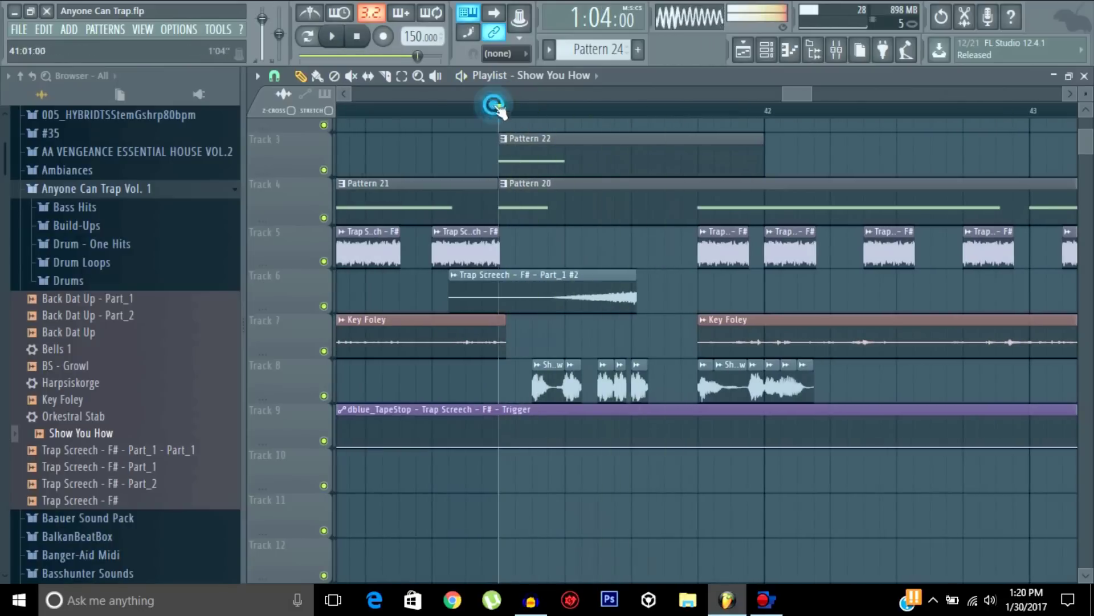
Replace the remaining original slices with spaced short chops through bar 41 and a quick run of three in bar 42
{"action": "right_click", "coordinate": [705, 376]}
{"action": "left_click", "coordinate": [671, 383]}
{"action": "left_click", "coordinate": [706, 383]}
{"action": "left_click", "coordinate": [739, 379]}
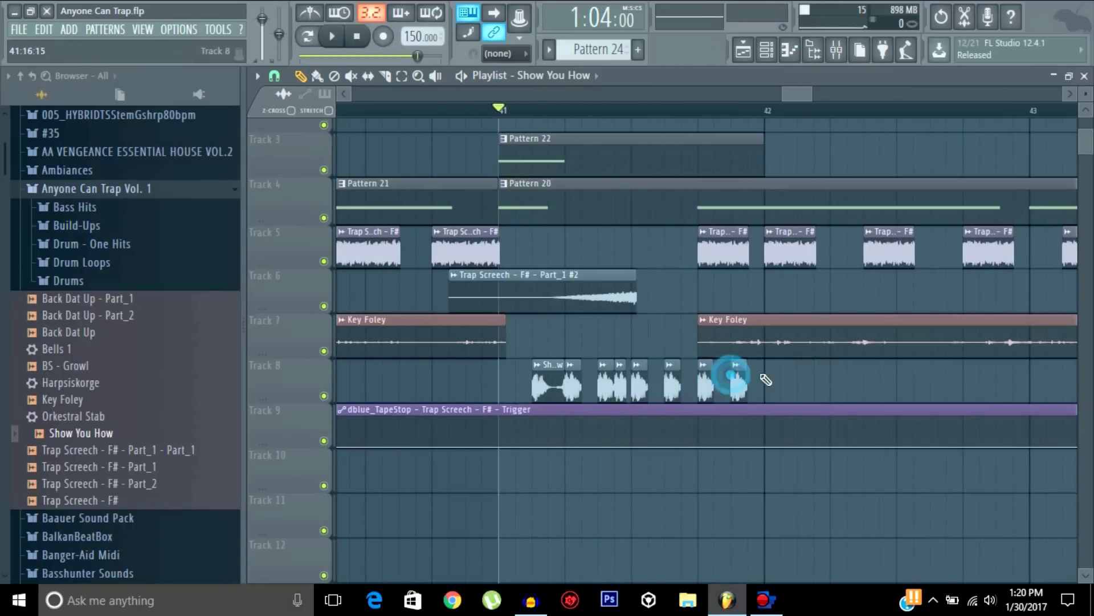
{"action": "left_click", "coordinate": [772, 381]}
{"action": "left_click", "coordinate": [820, 383]}
{"action": "left_click", "coordinate": [806, 379]}
{"action": "left_click", "coordinate": [837, 381]}
Solo Track 8 and play the chopped vocal from bar 41
{"action": "right_click", "coordinate": [325, 395]}
{"action": "key", "text": "space"}
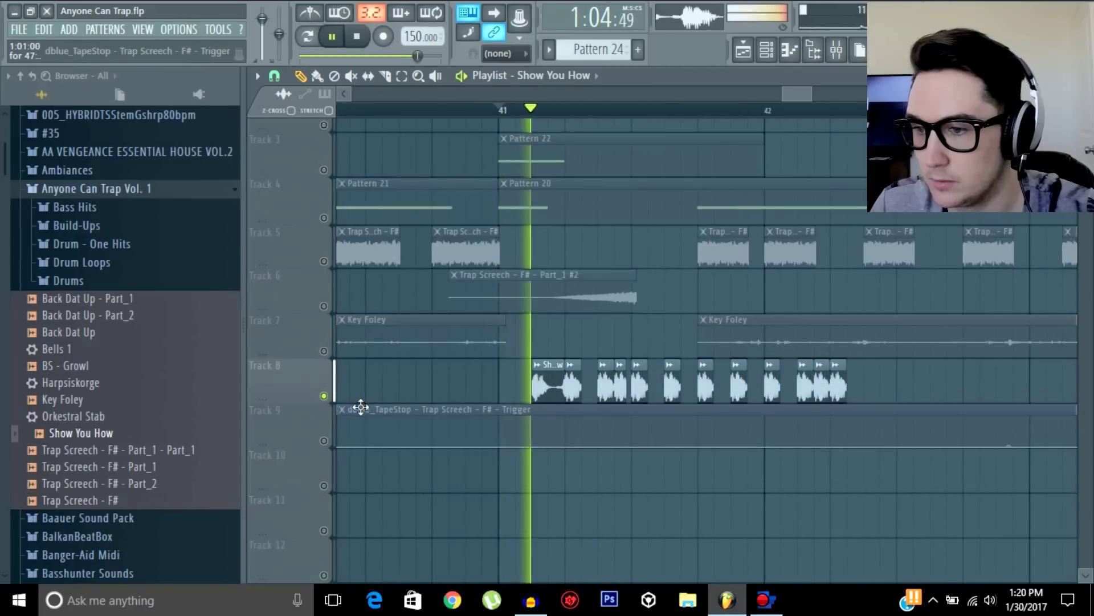
{"action": "key", "text": "space"}
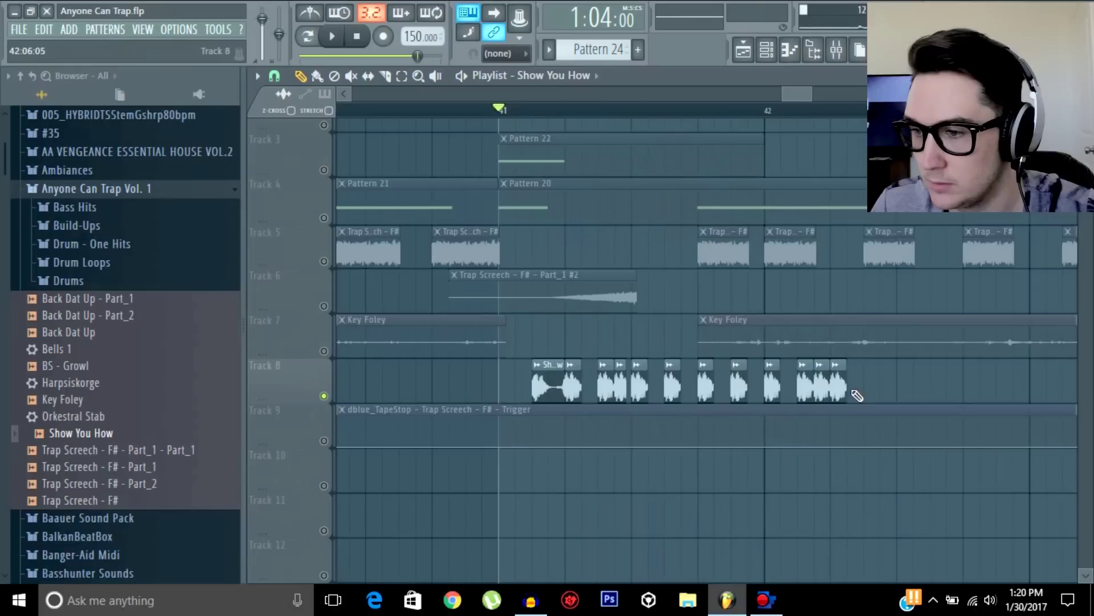
Extend the vocal rhythm in bar 42 with further short pieces taken from other parts of Show You How
{"action": "left_click", "coordinate": [863, 379]}
{"action": "left_click_drag", "start_coordinate": [879, 379], "coordinate": [995, 382]}
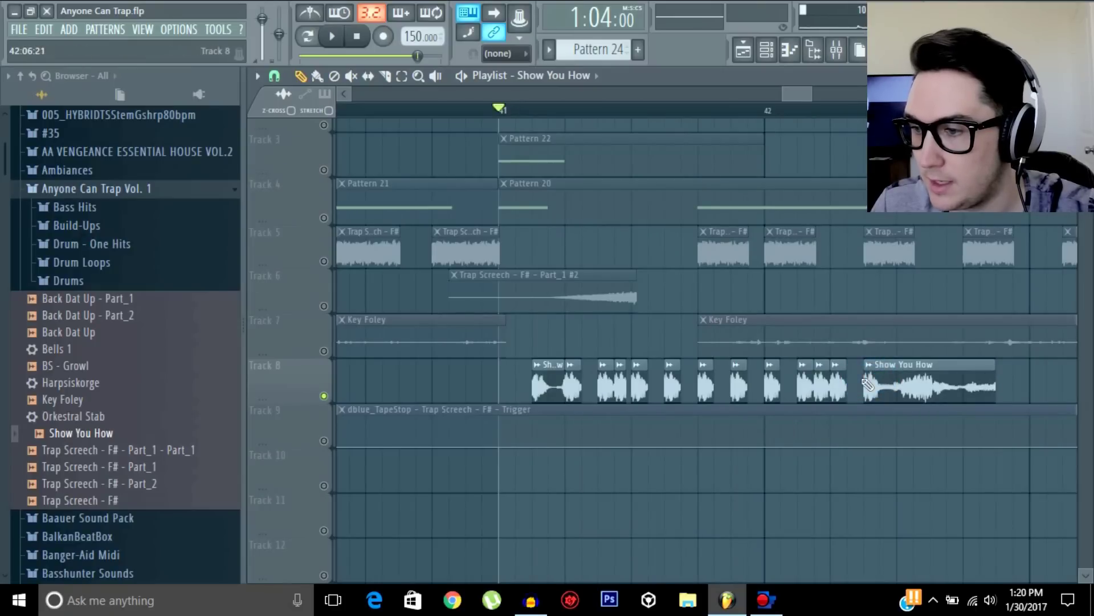
{"action": "left_click_drag", "start_coordinate": [863, 381], "coordinate": [1061, 382]}
{"action": "mouse_move", "coordinate": [945, 382]}
{"action": "left_mouse_down"}
{"action": "mouse_move", "coordinate": [1009, 381]}
{"action": "mouse_move", "coordinate": [863, 376]}
{"action": "mouse_move", "coordinate": [945, 381]}
{"action": "left_mouse_up"}
{"action": "left_click", "coordinate": [885, 382]}
{"action": "left_click_drag", "start_coordinate": [1060, 385], "coordinate": [880, 381]}
{"action": "left_click", "coordinate": [911, 376]}
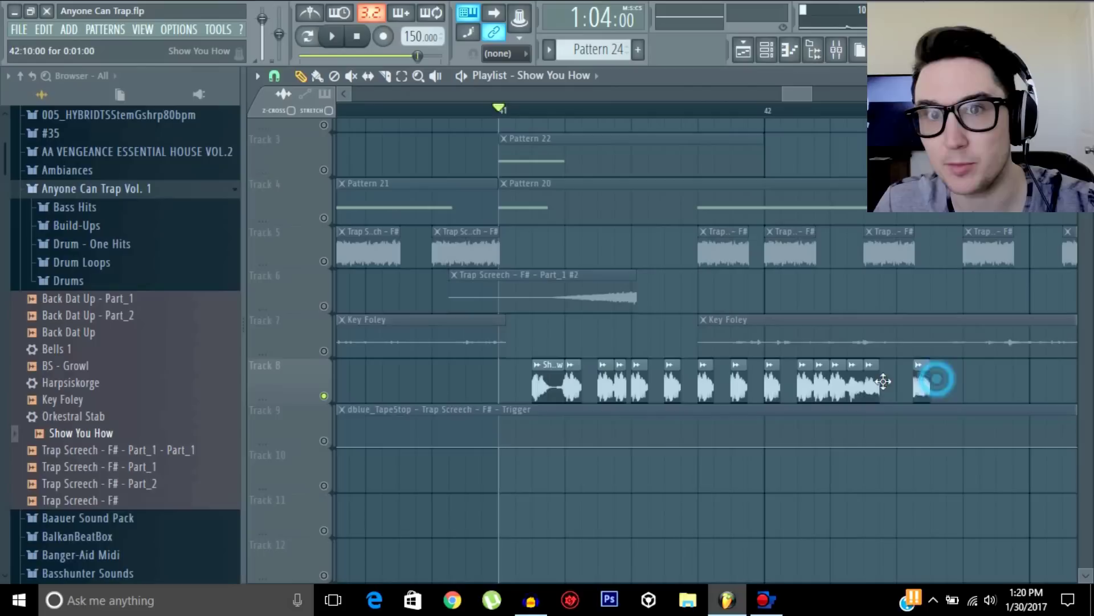
Play the finished vocal chops, and delete all the Show You How clips from Track 8
{"action": "key", "text": "space"}
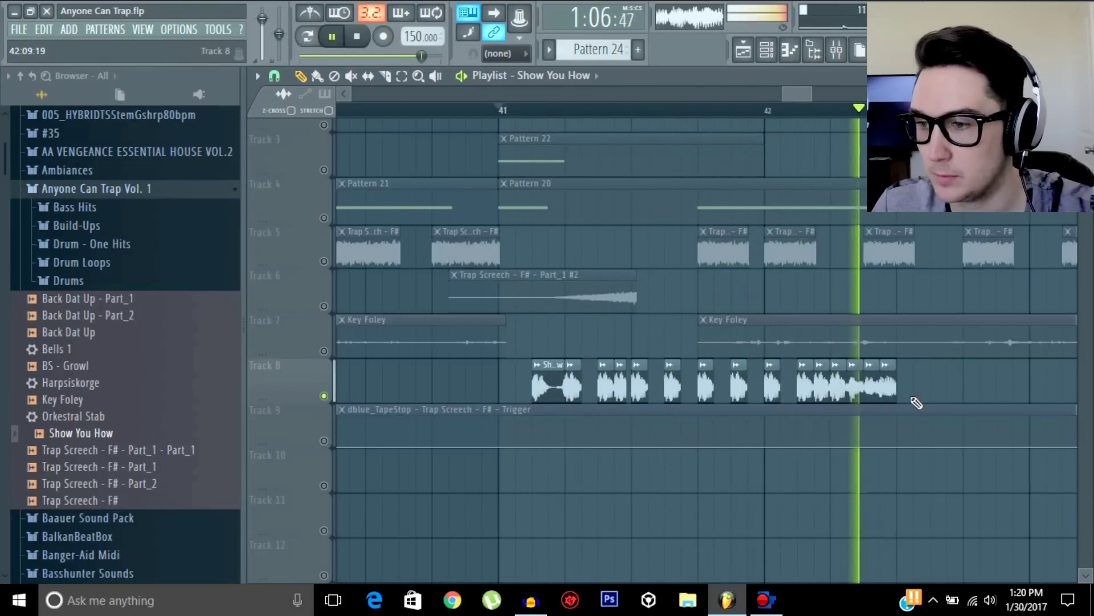
{"action": "key", "text": "space"}
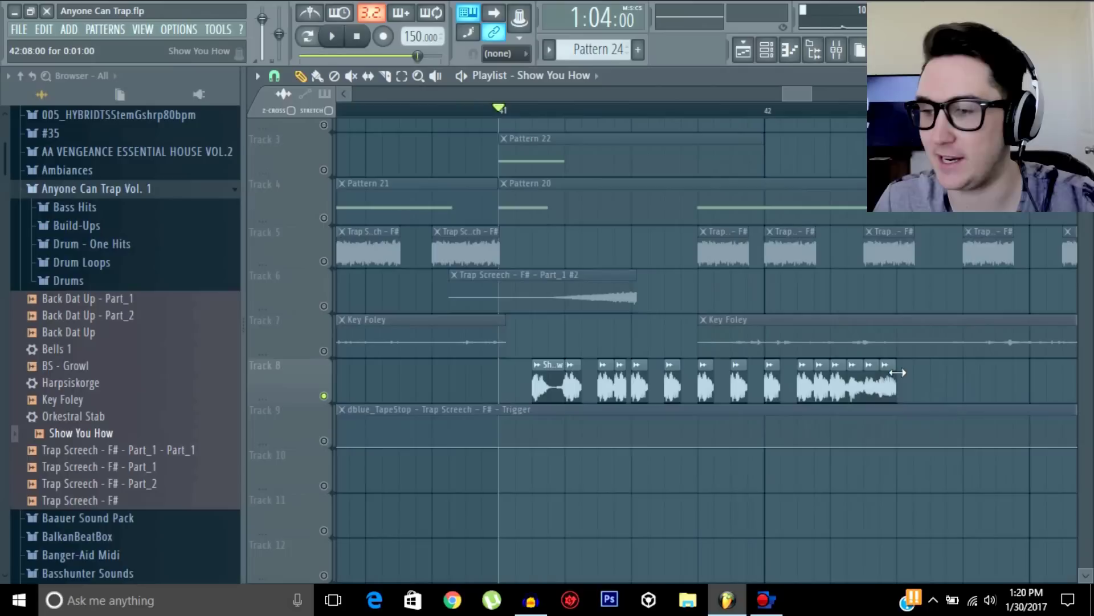
{"action": "left_click_drag", "start_coordinate": [893, 380], "coordinate": [539, 387]}
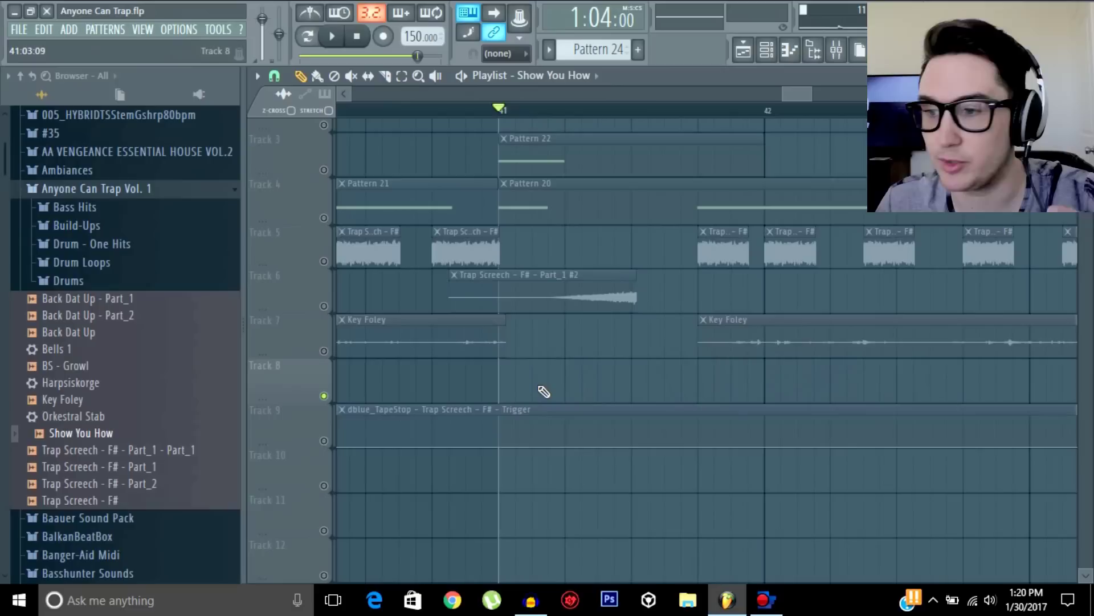
Open the channel rack and switch to the empty Pattern 24
{"action": "left_click", "coordinate": [767, 51]}
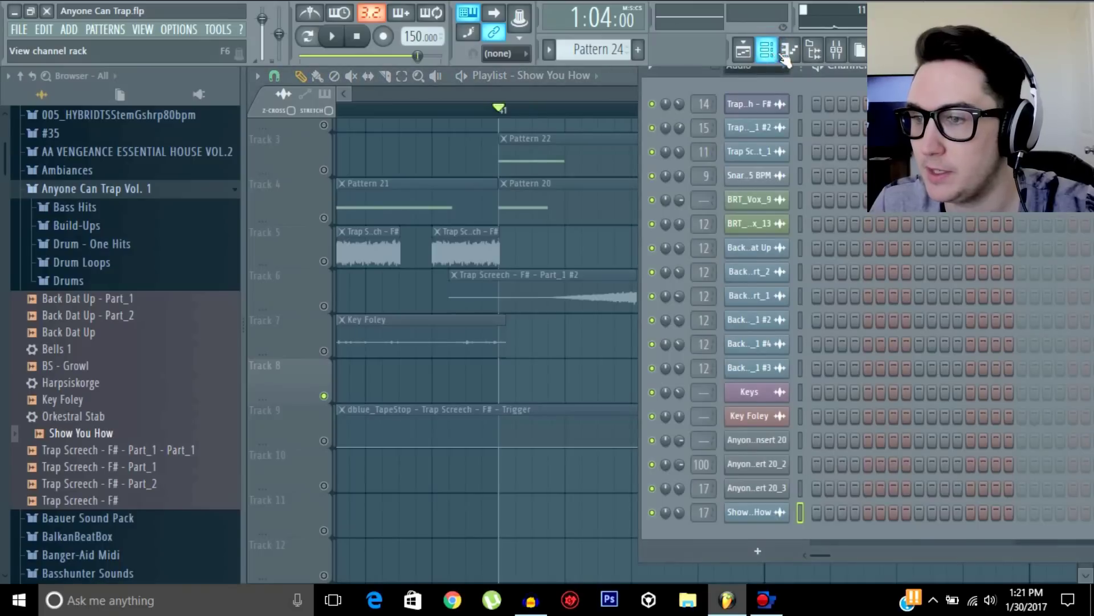
{"action": "left_click", "coordinate": [619, 45]}
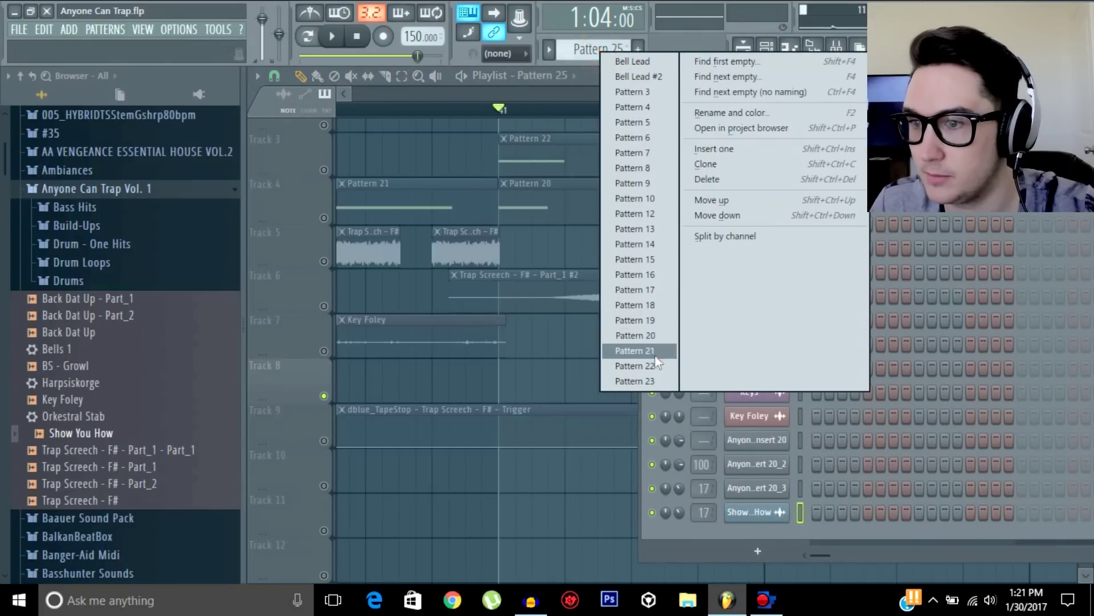
{"action": "left_click", "coordinate": [647, 374]}
{"action": "scroll", "coordinate": [600, 51], "scroll_direction": "down", "scroll_amount": 1}
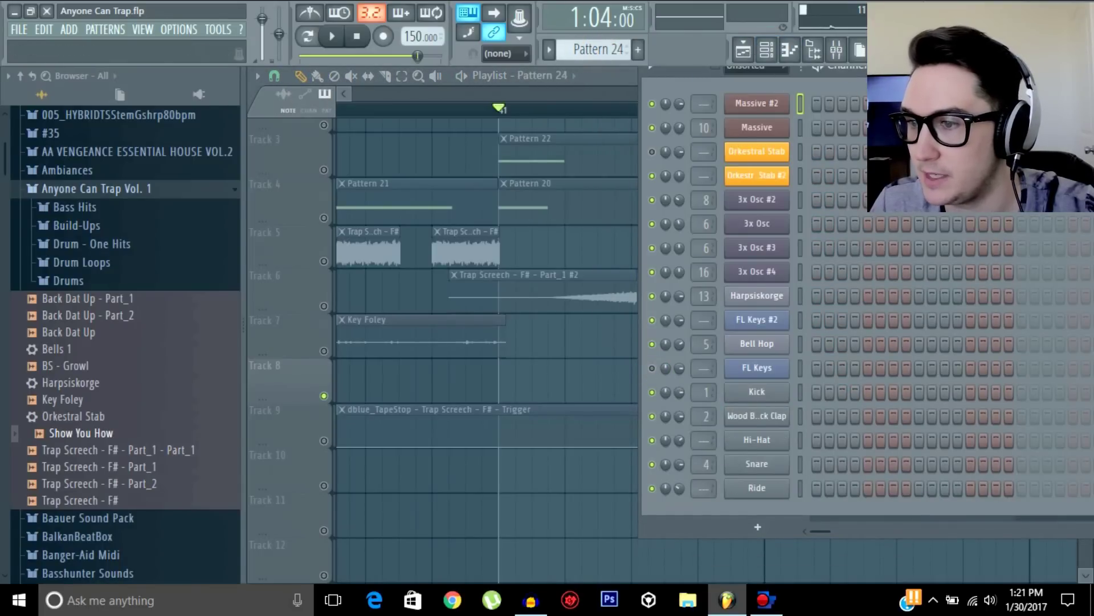
Show the instrument channels fully and insert a Slicex channel at Massive #2
{"action": "left_click_drag", "start_coordinate": [803, 68], "coordinate": [705, 104]}
{"action": "right_click", "coordinate": [668, 138]}
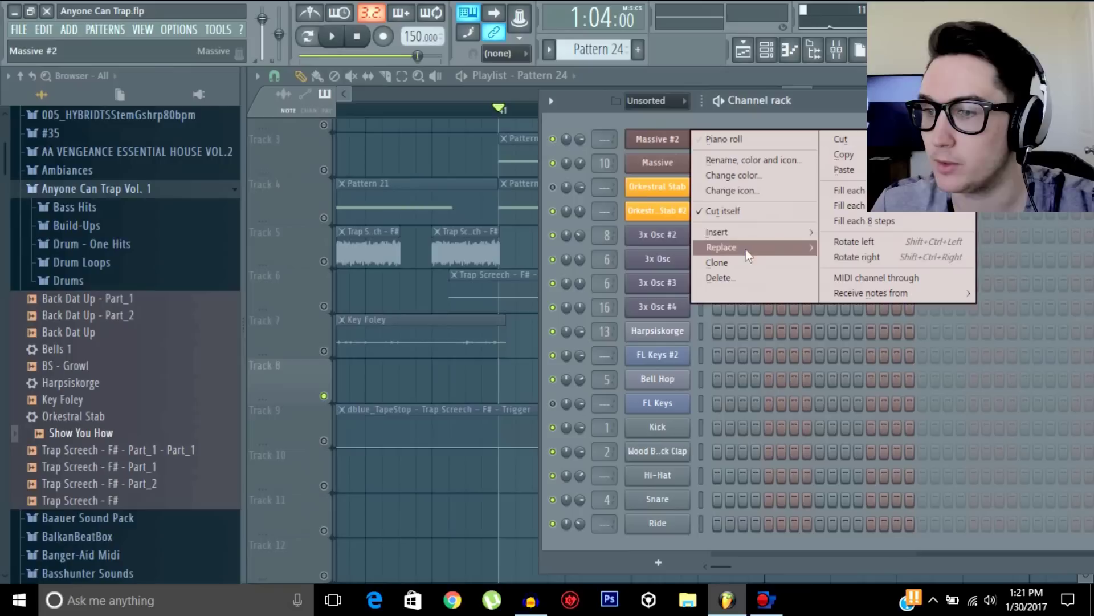
{"action": "mouse_move", "coordinate": [741, 232]}
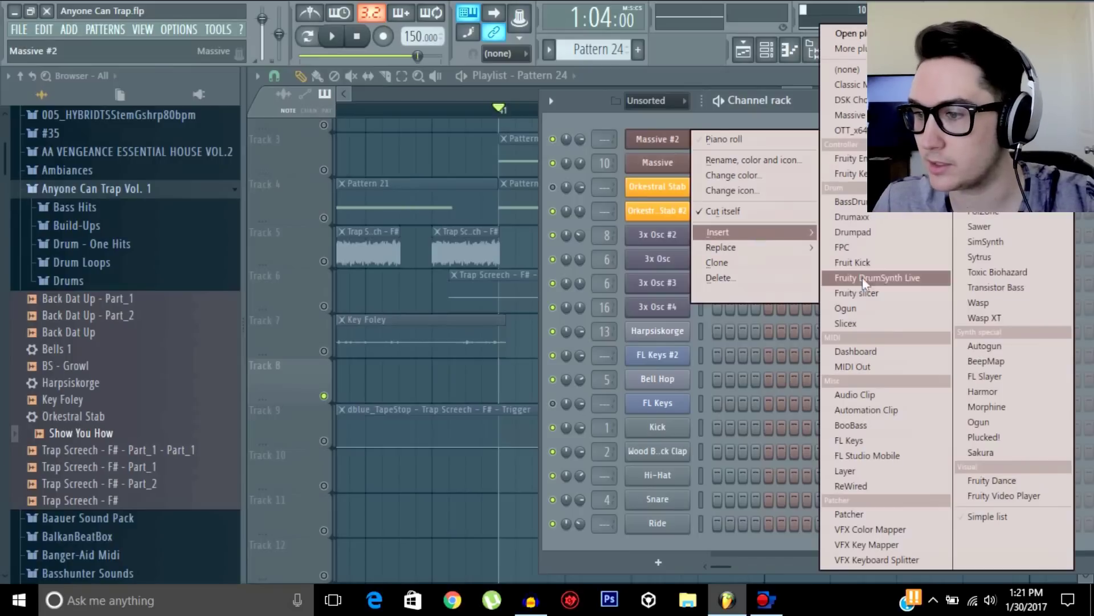
{"action": "left_click", "coordinate": [857, 327]}
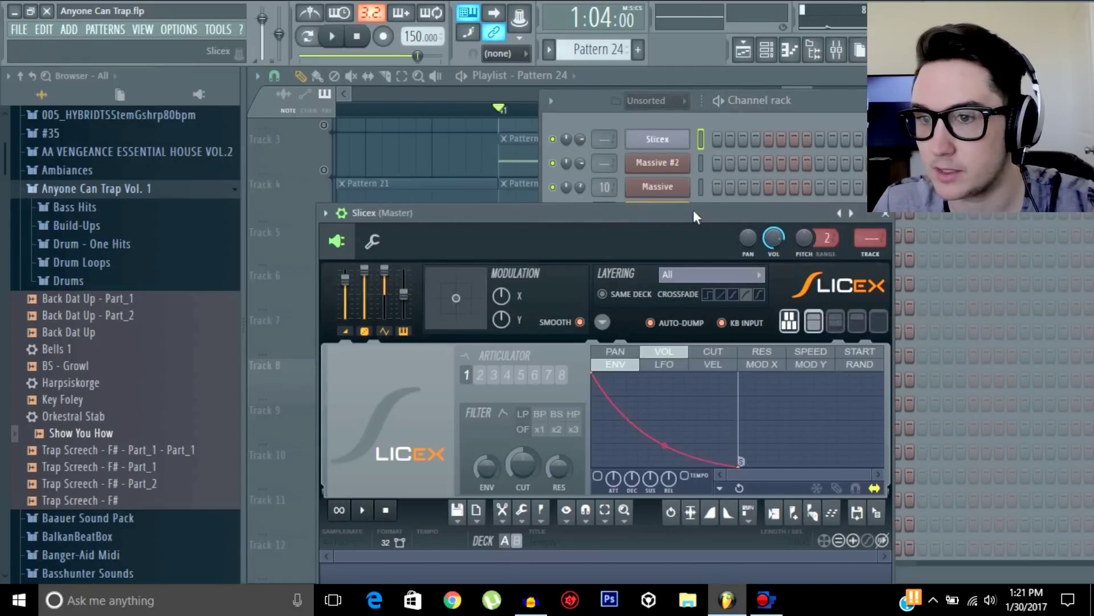
Load the Show You How sample from the browser into Slicex
{"action": "left_click_drag", "start_coordinate": [693, 216], "coordinate": [719, 80]}
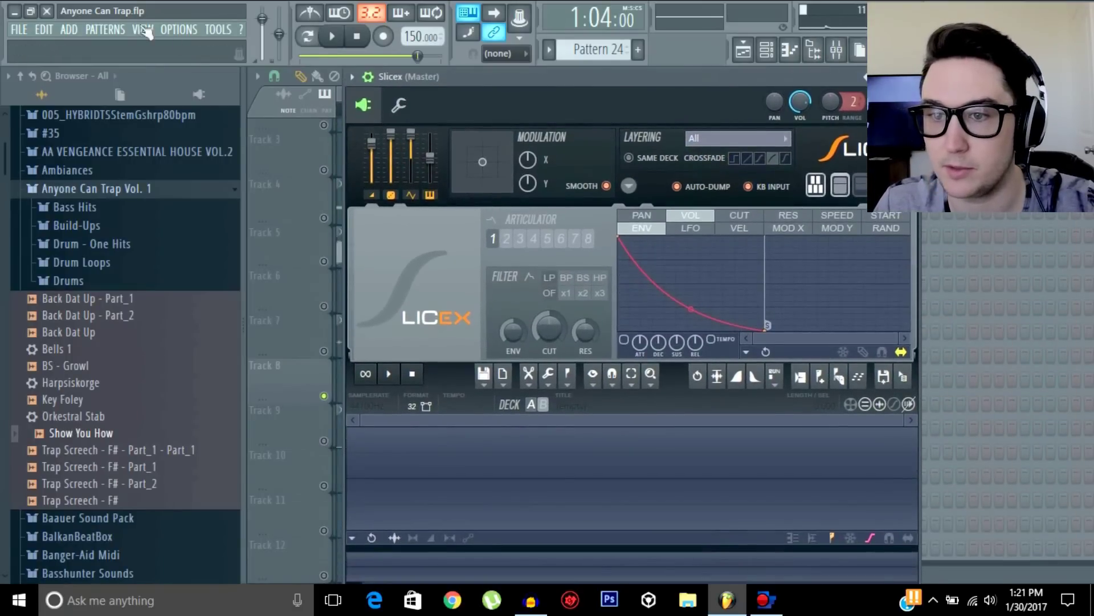
{"action": "left_click", "coordinate": [69, 26]}
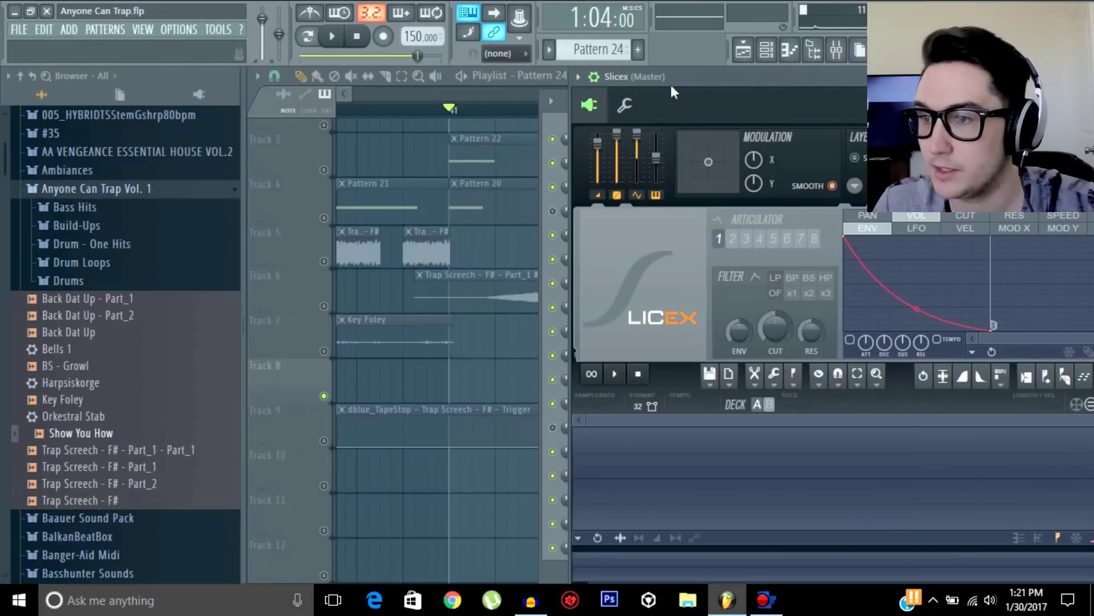
{"action": "left_click_drag", "start_coordinate": [721, 78], "coordinate": [525, 68]}
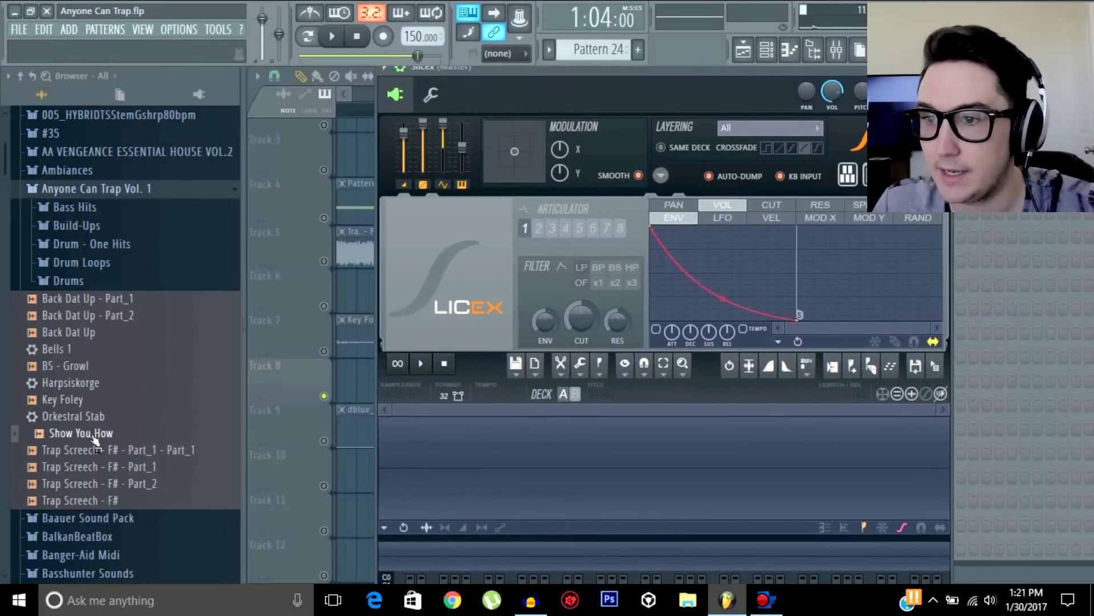
{"action": "left_click_drag", "start_coordinate": [95, 437], "coordinate": [620, 485]}
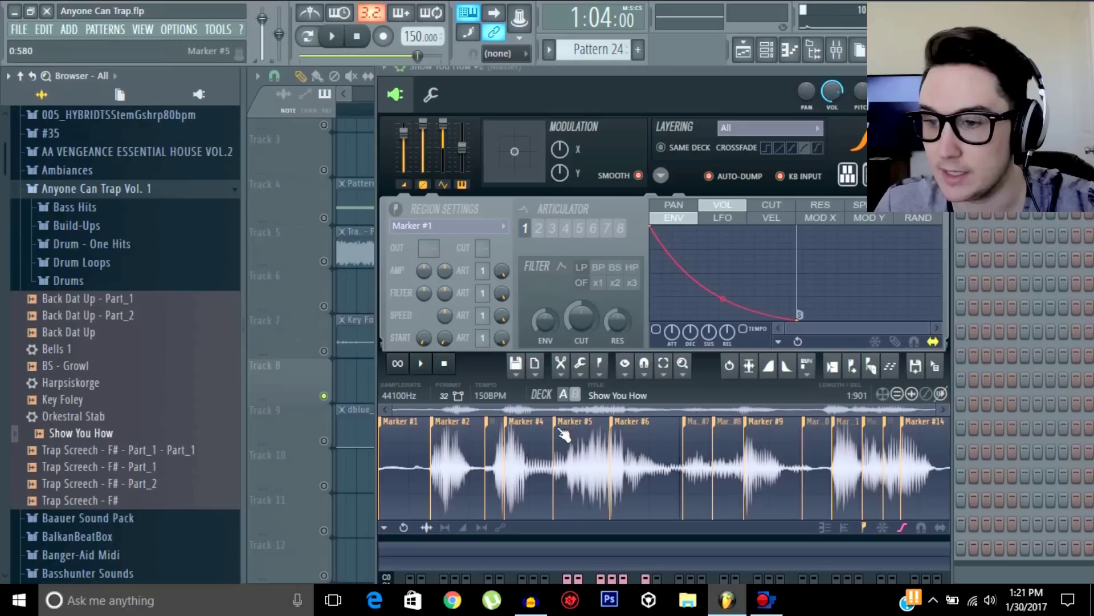
Nudge marker #5 slightly later in the waveform and reposition Slicex to reveal its slice keyboard
{"action": "left_click_drag", "start_coordinate": [559, 428], "coordinate": [579, 431]}
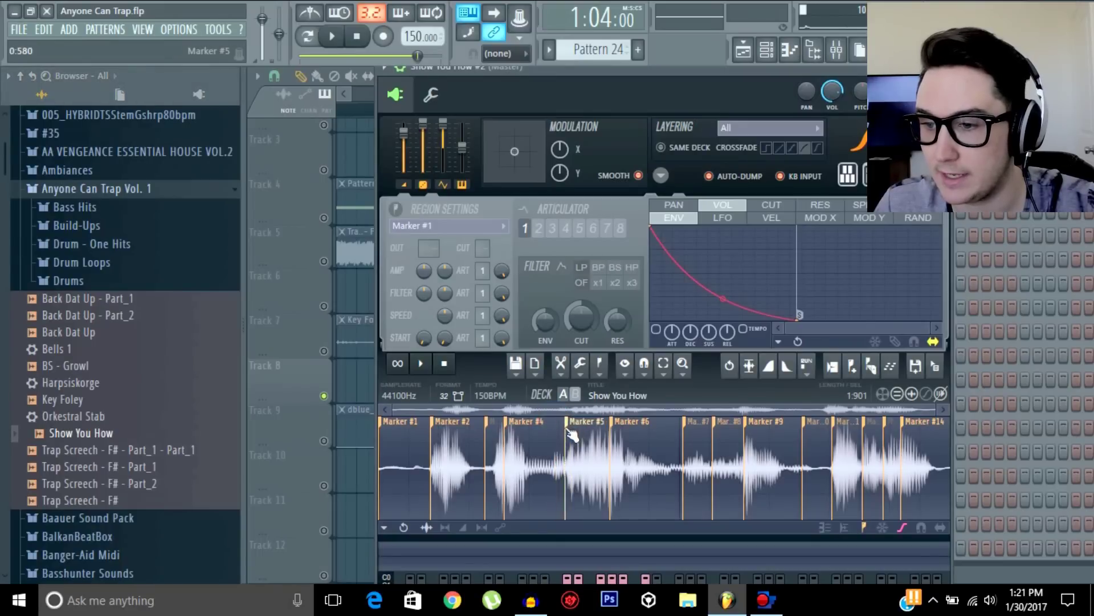
{"action": "left_click", "coordinate": [387, 67]}
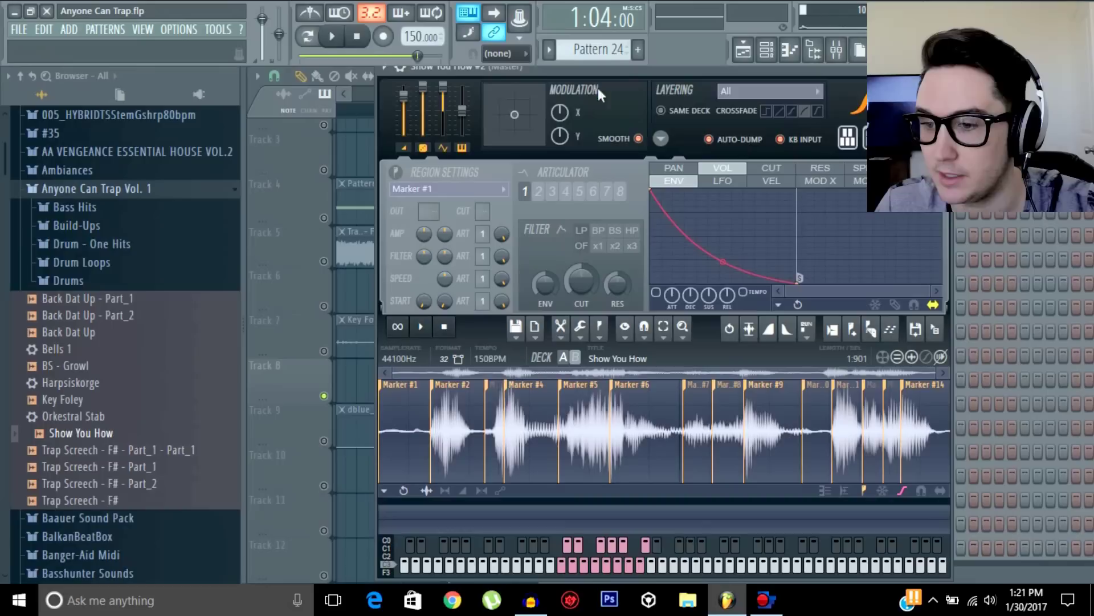
{"action": "left_click_drag", "start_coordinate": [576, 65], "coordinate": [538, 63]}
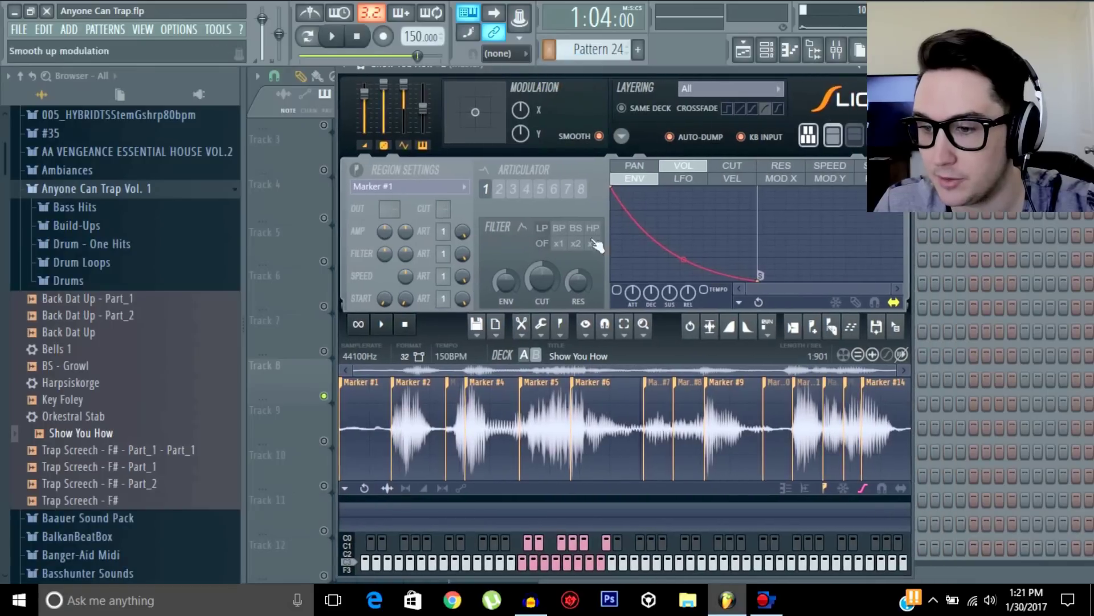
Audition several of the automatically cut slices on the Slicex keyboard
{"action": "left_click", "coordinate": [586, 570]}
{"action": "left_click", "coordinate": [586, 570]}
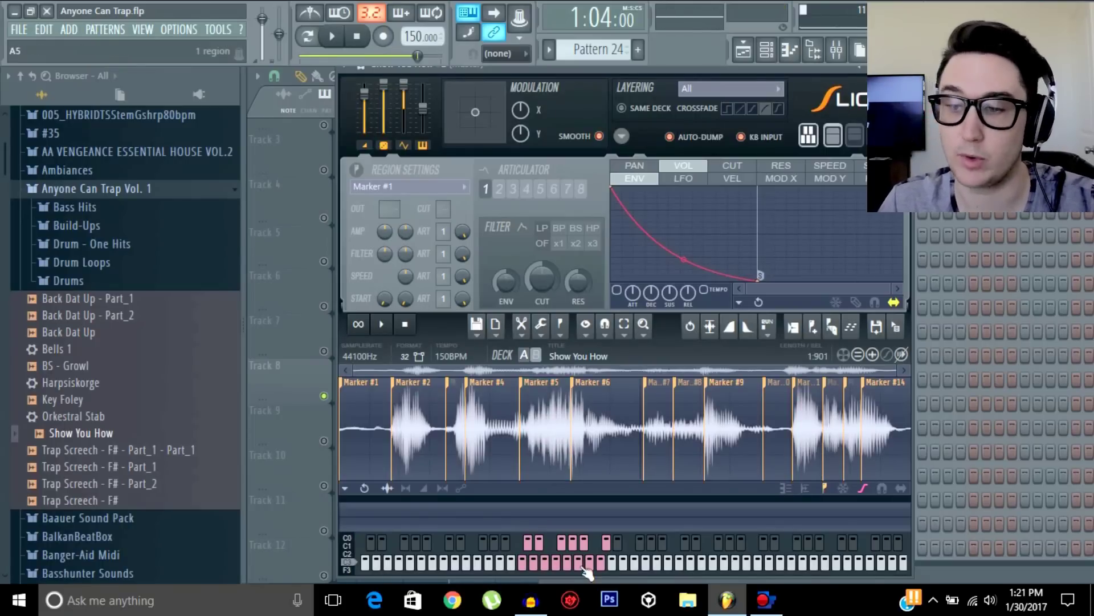
{"action": "left_click", "coordinate": [521, 562]}
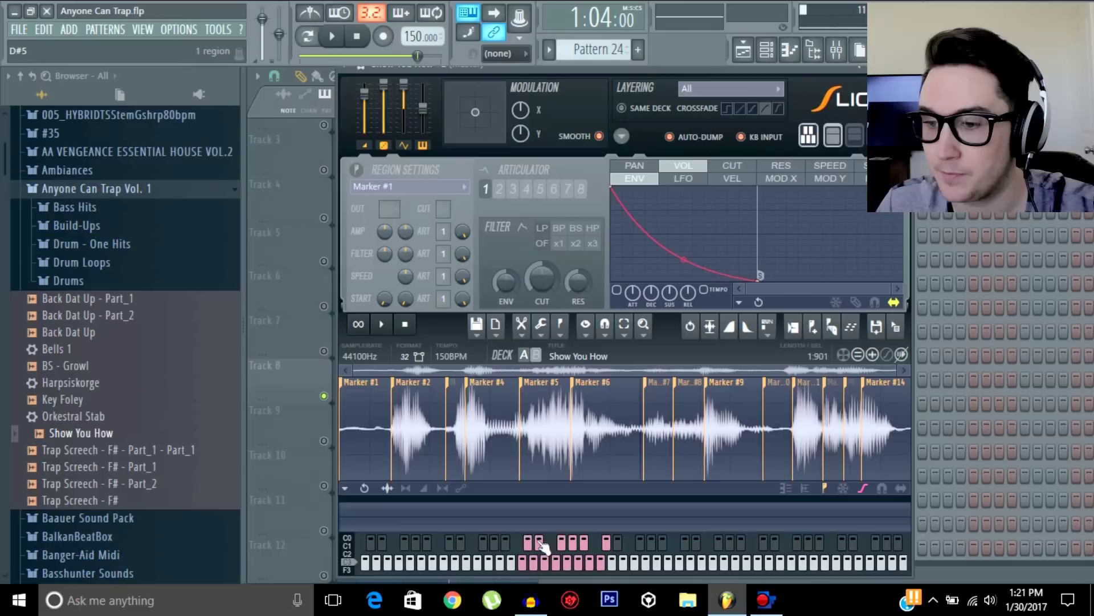
{"action": "left_click", "coordinate": [540, 543]}
{"action": "left_click", "coordinate": [531, 543]}
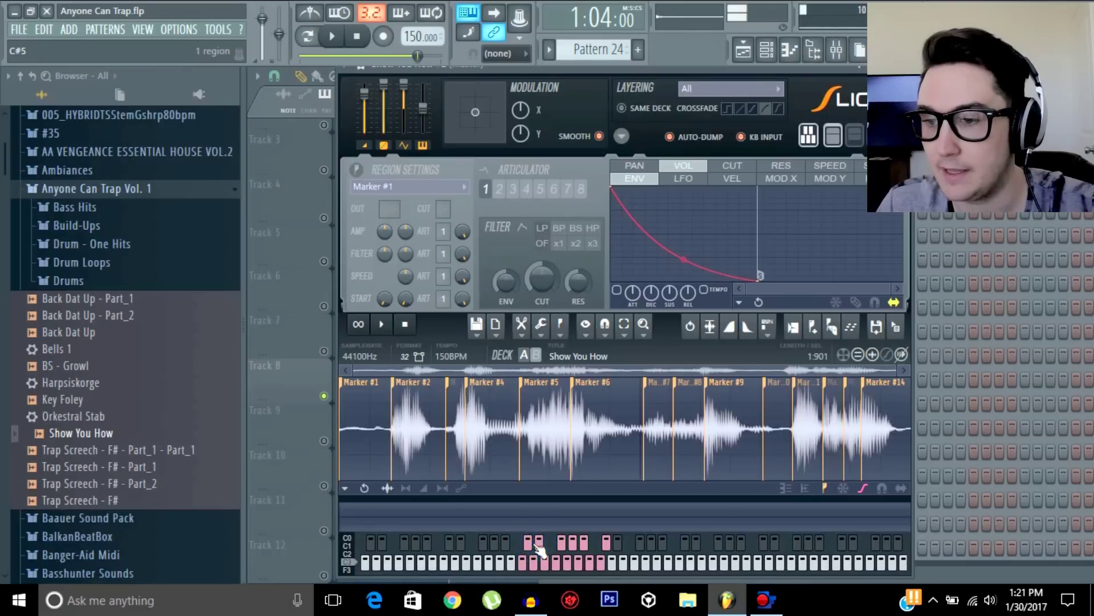
{"action": "left_click", "coordinate": [580, 543]}
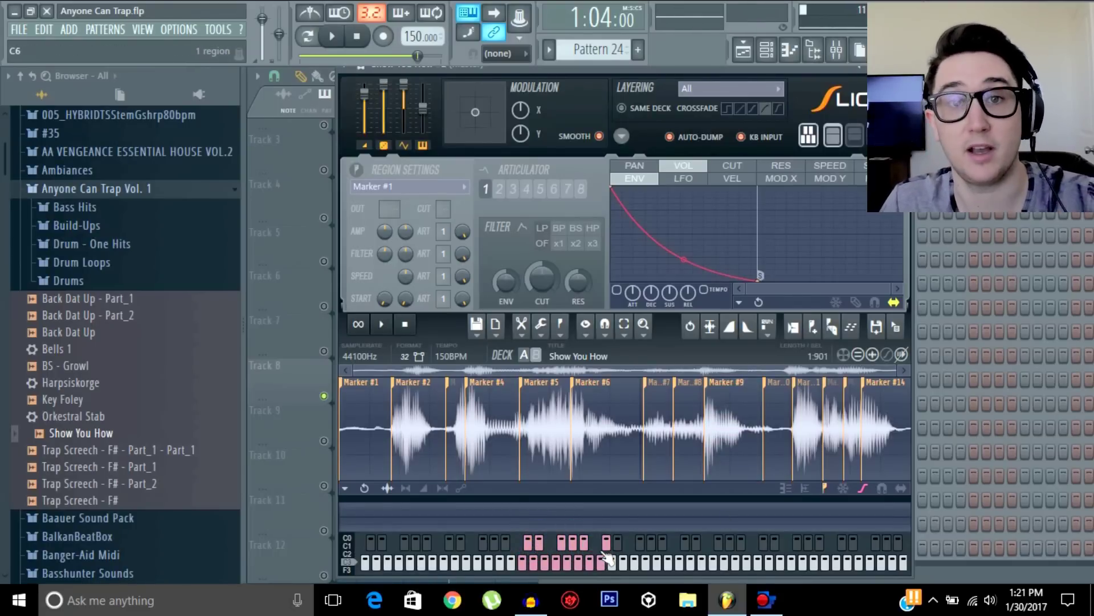
Shift markers #4 and #5 earlier in the waveform, auditioning the D#5 slice and fine-tuning marker #5 slightly later
{"action": "left_click", "coordinate": [471, 389]}
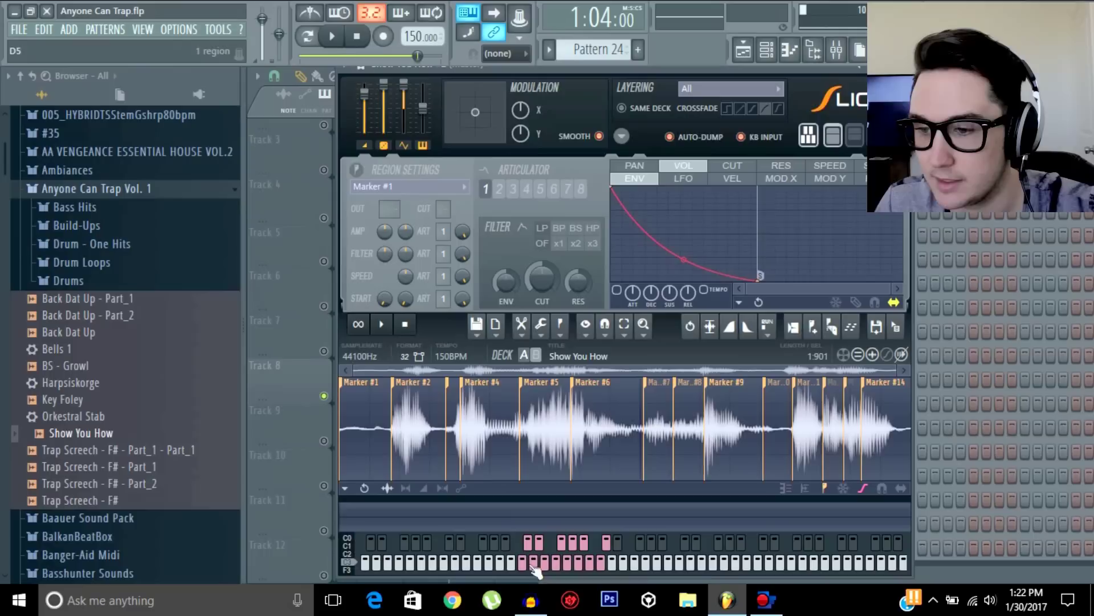
{"action": "left_click", "coordinate": [540, 547]}
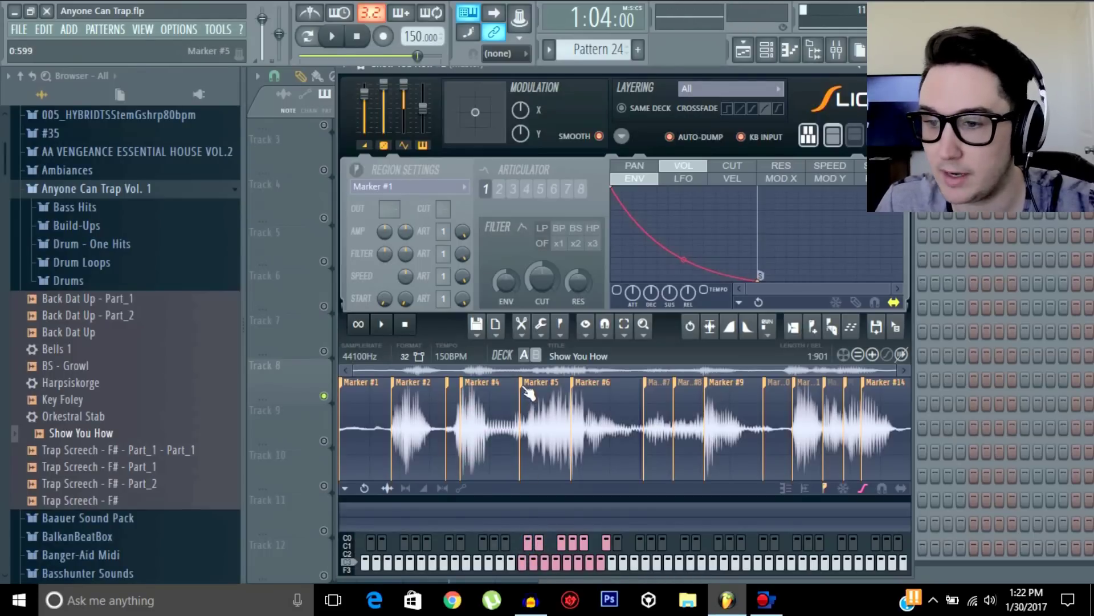
{"action": "left_click_drag", "start_coordinate": [529, 393], "coordinate": [504, 397]}
{"action": "left_click", "coordinate": [539, 538]}
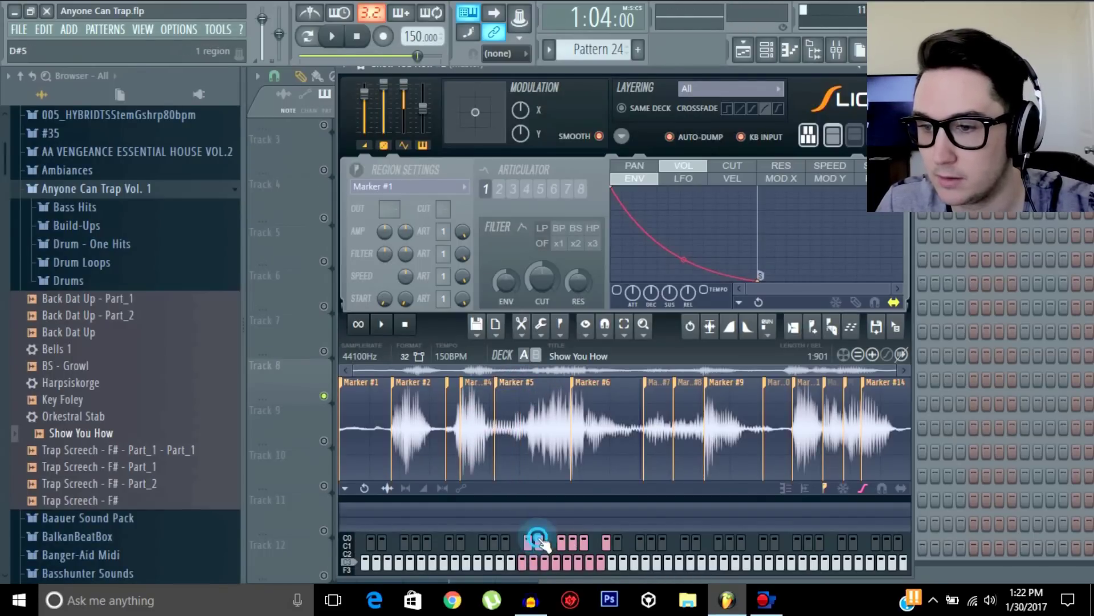
{"action": "left_click", "coordinate": [538, 537]}
{"action": "left_click", "coordinate": [539, 539]}
{"action": "left_click_drag", "start_coordinate": [498, 379], "coordinate": [508, 390]}
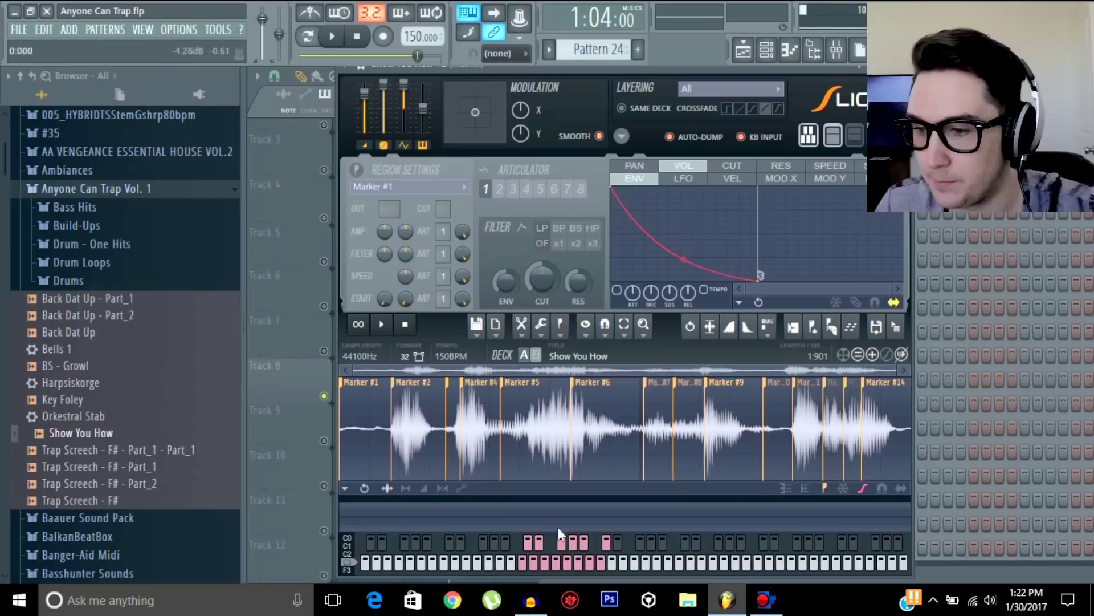
Adjust the remaining slices by ear, moving marker #7 earlier, #8 and #14 later, and #12 back onto #11
{"action": "left_click", "coordinate": [554, 556]}
{"action": "mouse_move", "coordinate": [645, 385]}
{"action": "left_mouse_down"}
{"action": "mouse_move", "coordinate": [619, 385]}
{"action": "mouse_move", "coordinate": [684, 385]}
{"action": "left_mouse_up"}
{"action": "left_click", "coordinate": [571, 538]}
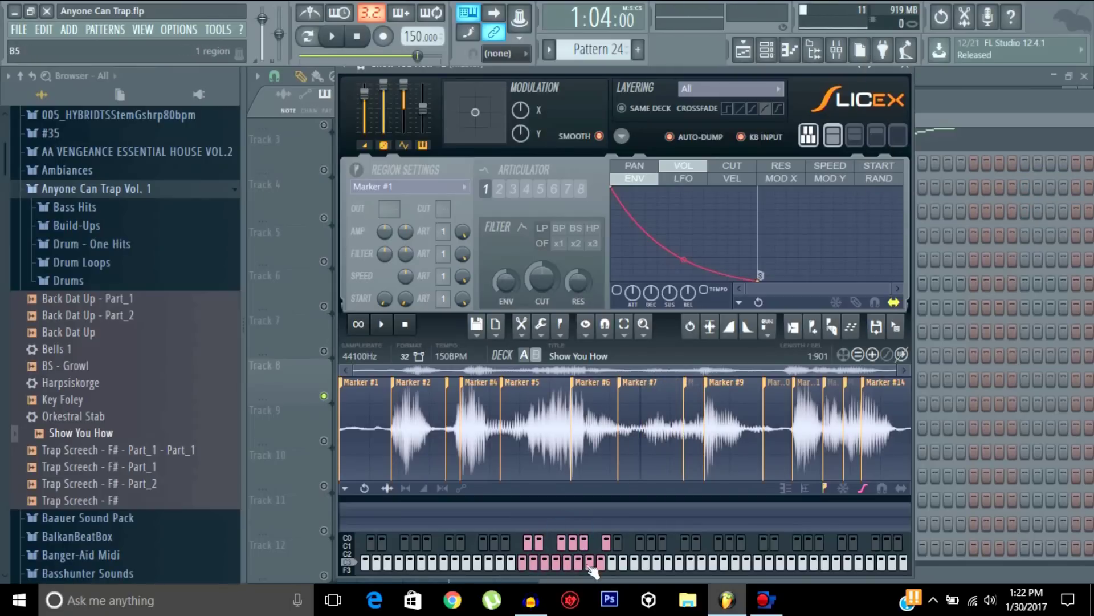
{"action": "left_click_drag", "start_coordinate": [862, 388], "coordinate": [899, 387]}
{"action": "left_click", "coordinate": [600, 560]}
{"action": "left_click_drag", "start_coordinate": [824, 385], "coordinate": [794, 385]}
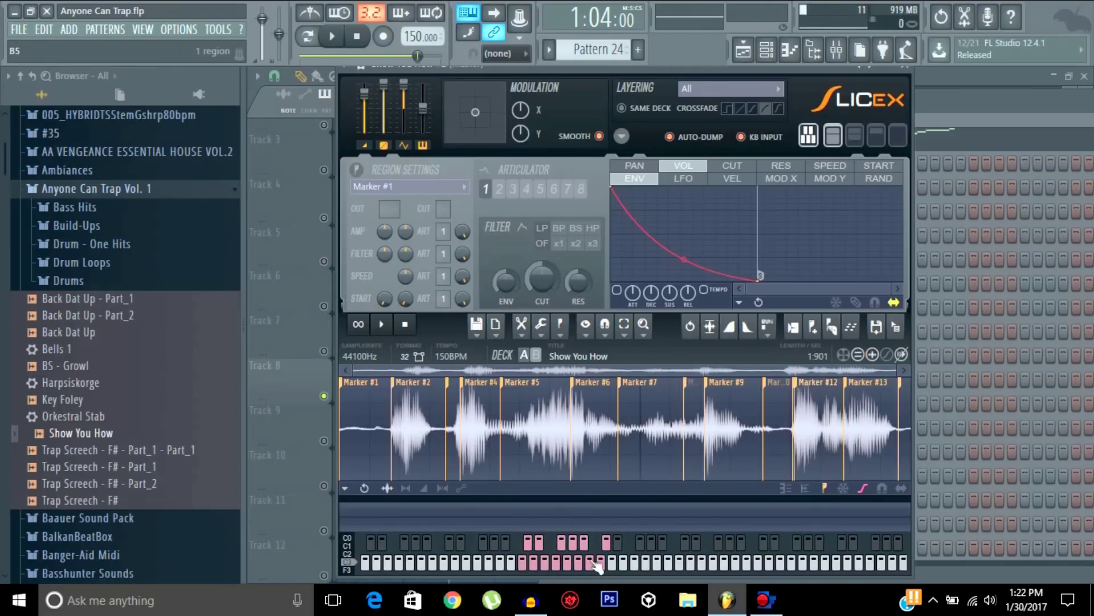
Open the piano roll of the Show You How #2 channel, enlarge the slice notes and play the pattern
{"action": "left_click_drag", "start_coordinate": [986, 120], "coordinate": [759, 96]}
{"action": "left_click", "coordinate": [728, 107]}
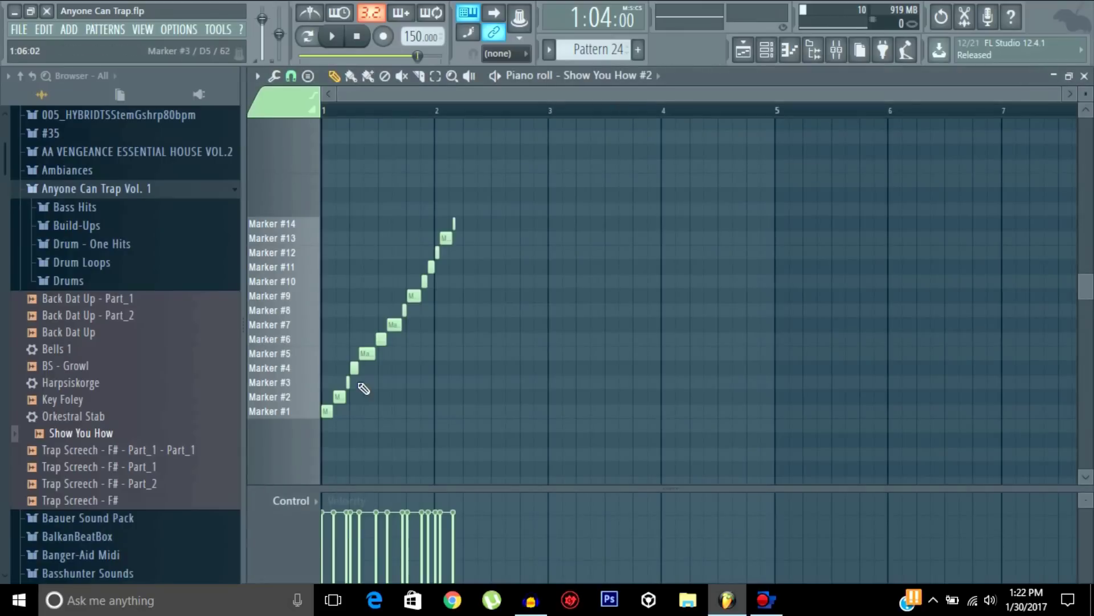
{"action": "key", "text": "l"}
{"action": "left_click_drag", "start_coordinate": [1060, 95], "coordinate": [707, 94]}
{"action": "left_click", "coordinate": [333, 36]}
{"action": "left_click", "coordinate": [358, 37]}
{"action": "left_click", "coordinate": [334, 36]}
{"action": "key", "text": "space"}
Return to Slicex, move marker #12 later between markers #11 and #13, and play the pattern
{"action": "key", "text": "F6"}
{"action": "left_click", "coordinate": [766, 53]}
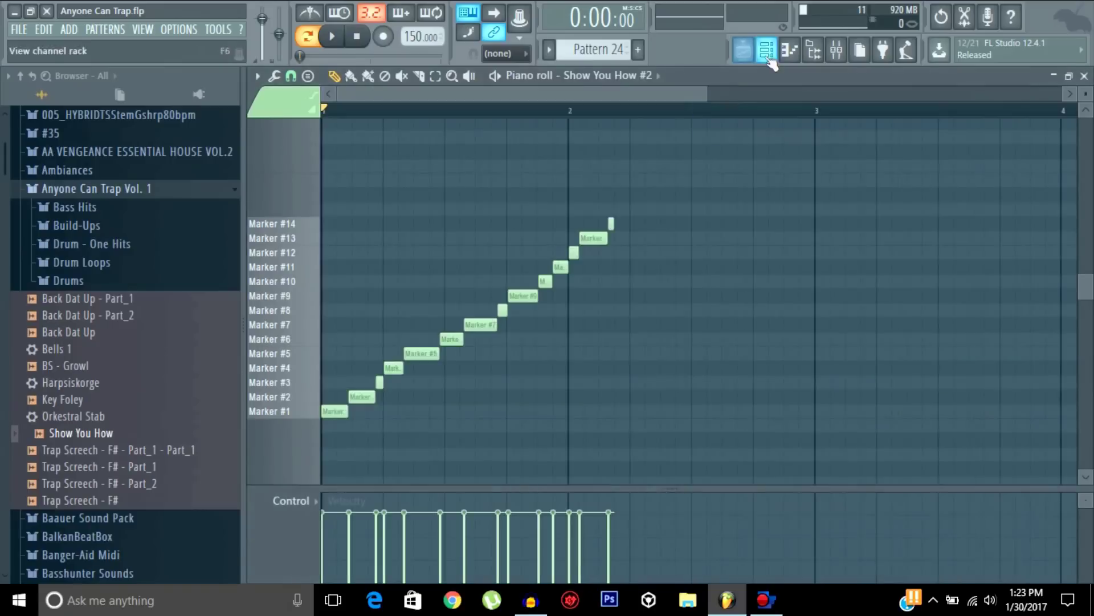
{"action": "left_click", "coordinate": [766, 53]}
{"action": "left_click_drag", "start_coordinate": [803, 384], "coordinate": [834, 386]}
{"action": "left_click", "coordinate": [767, 53]}
{"action": "key", "text": "space"}
{"action": "key", "text": "space"}
{"action": "left_click", "coordinate": [728, 113]}
{"action": "left_click", "coordinate": [433, 115]}
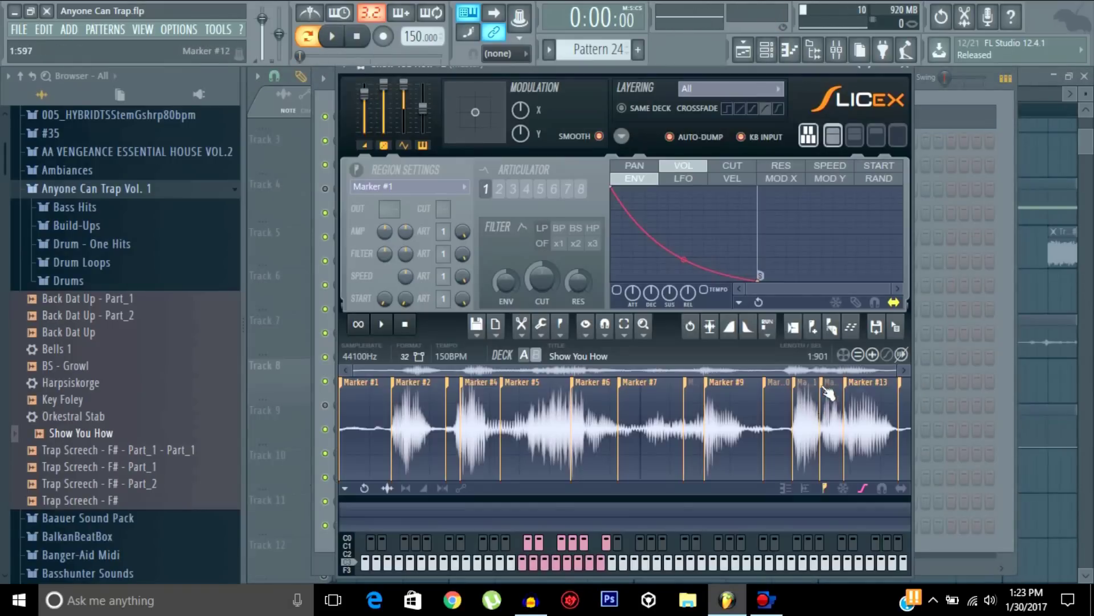
{"action": "key", "text": "space"}
{"action": "key", "text": "space"}
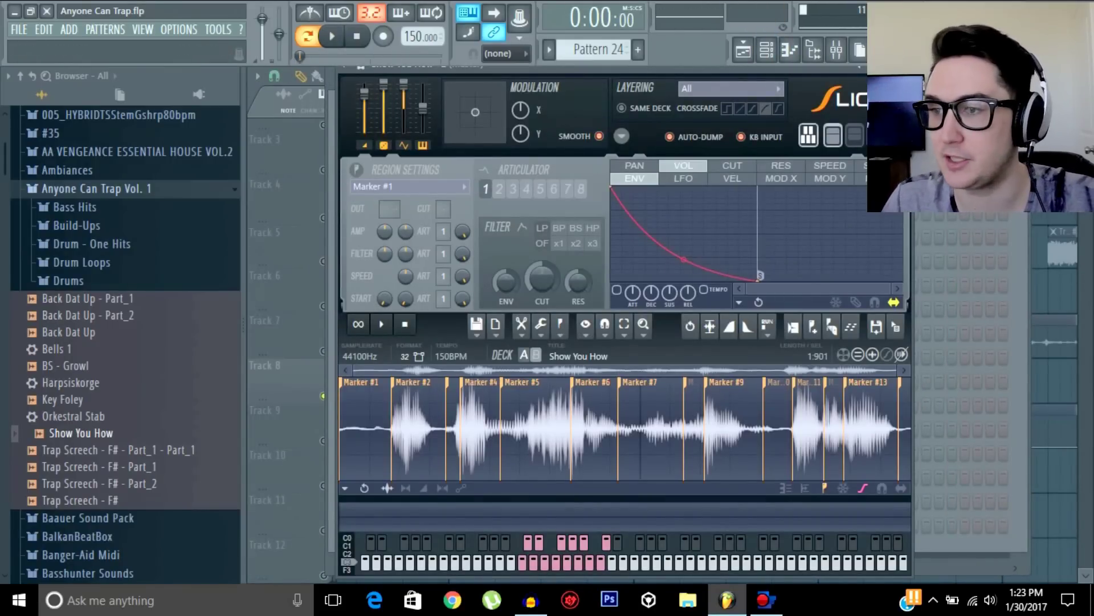
Go back to the Show You How #2 piano roll and play through the slice notes
{"action": "key", "text": "Escape"}
{"action": "left_click", "coordinate": [616, 124]}
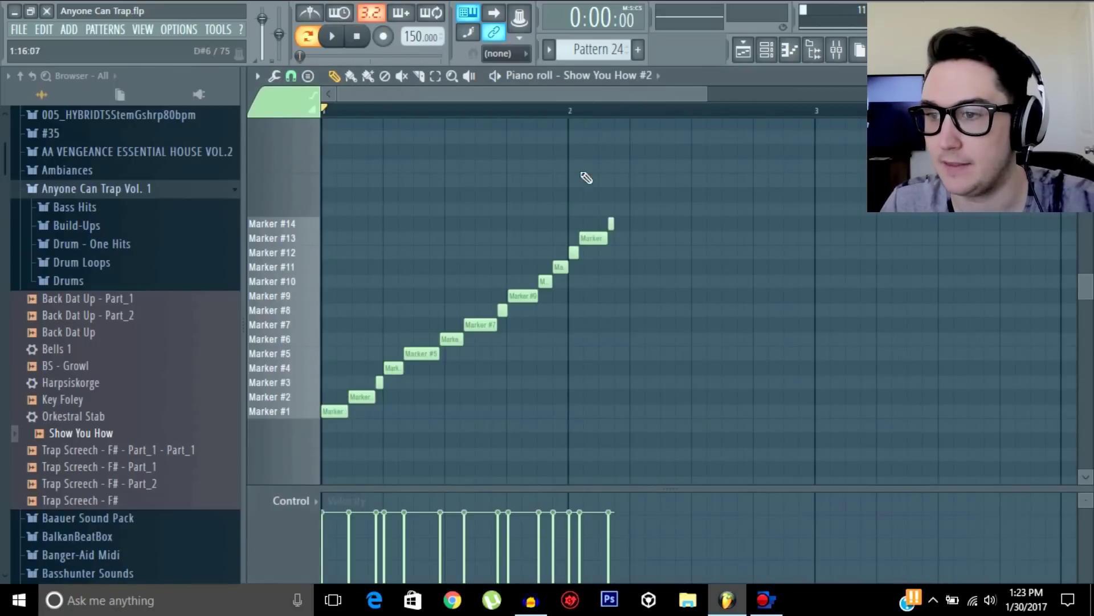
{"action": "left_click_drag", "start_coordinate": [705, 92], "coordinate": [632, 91]}
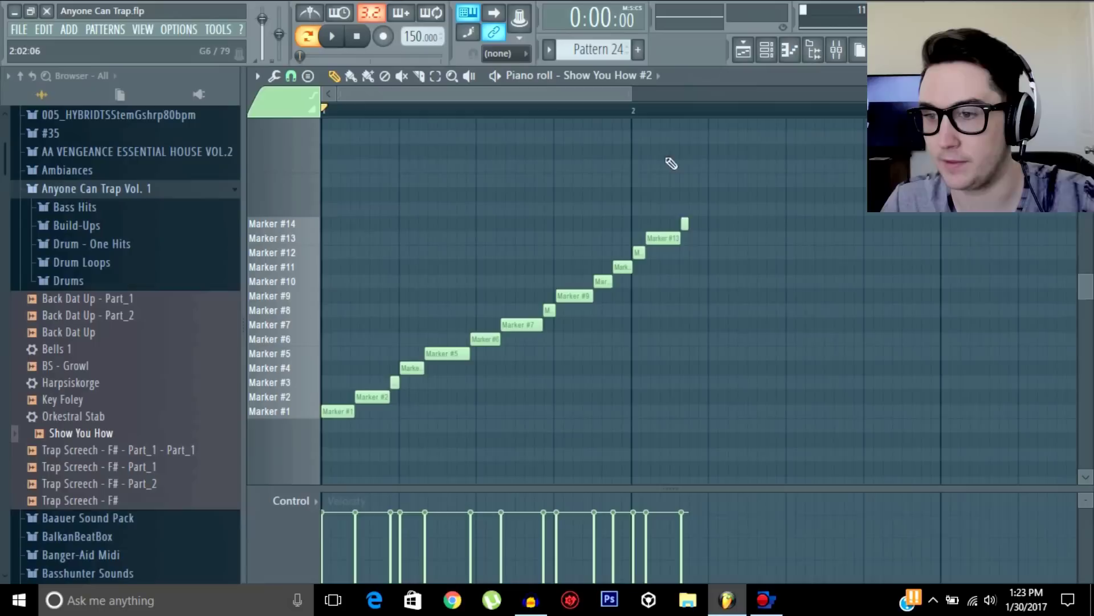
{"action": "left_click", "coordinate": [332, 36]}
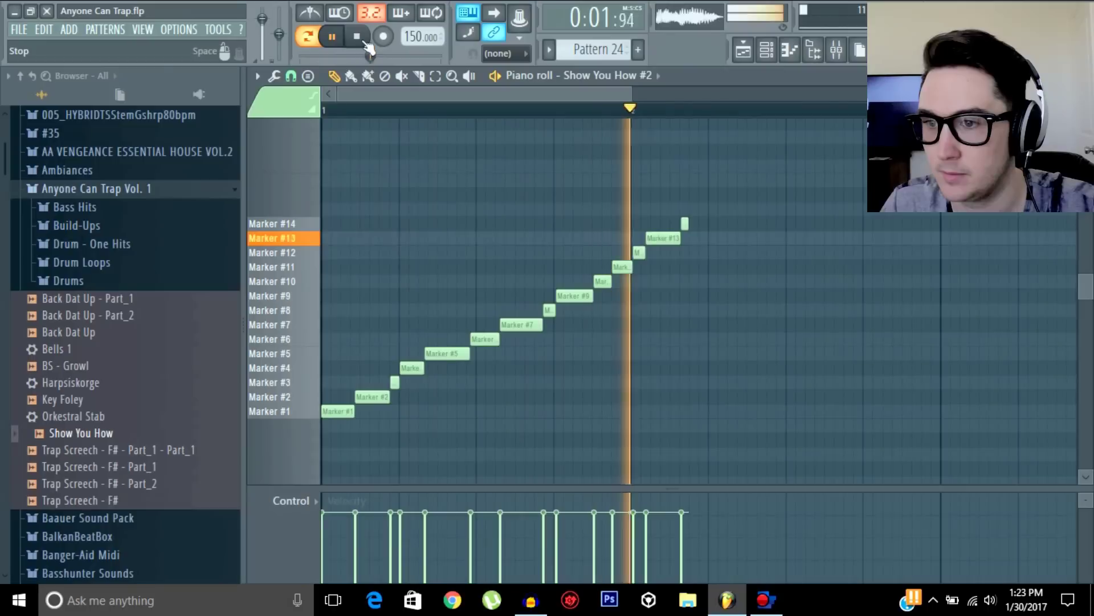
{"action": "left_click", "coordinate": [358, 37]}
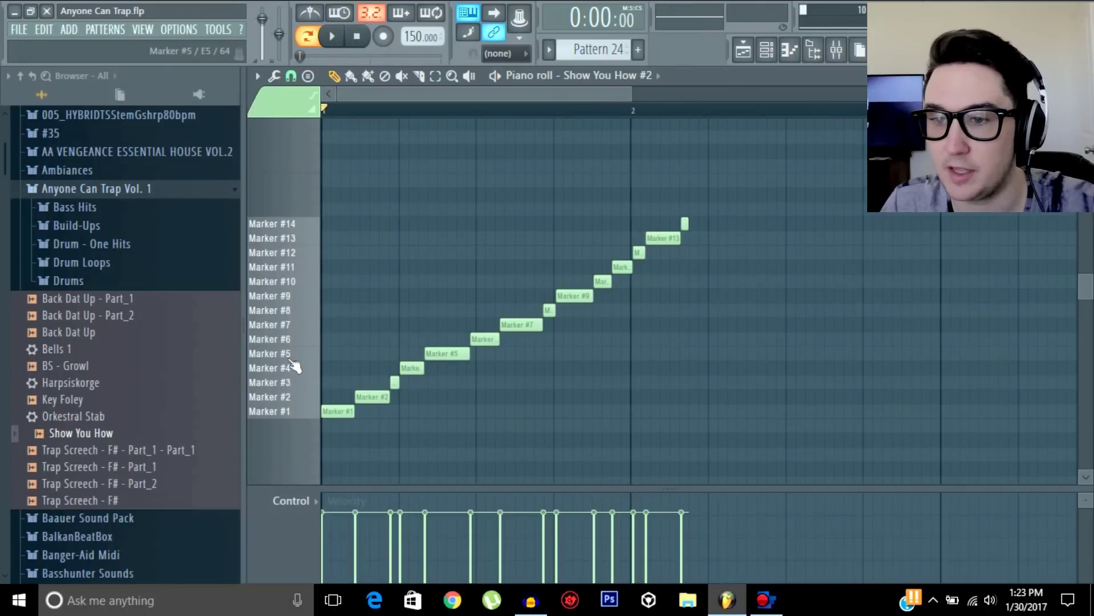
Audition the Marker #5, #7, #9, #12 and #4 slices on the piano roll keys
{"action": "left_click", "coordinate": [271, 351]}
{"action": "left_click", "coordinate": [272, 325]}
{"action": "left_click", "coordinate": [273, 296]}
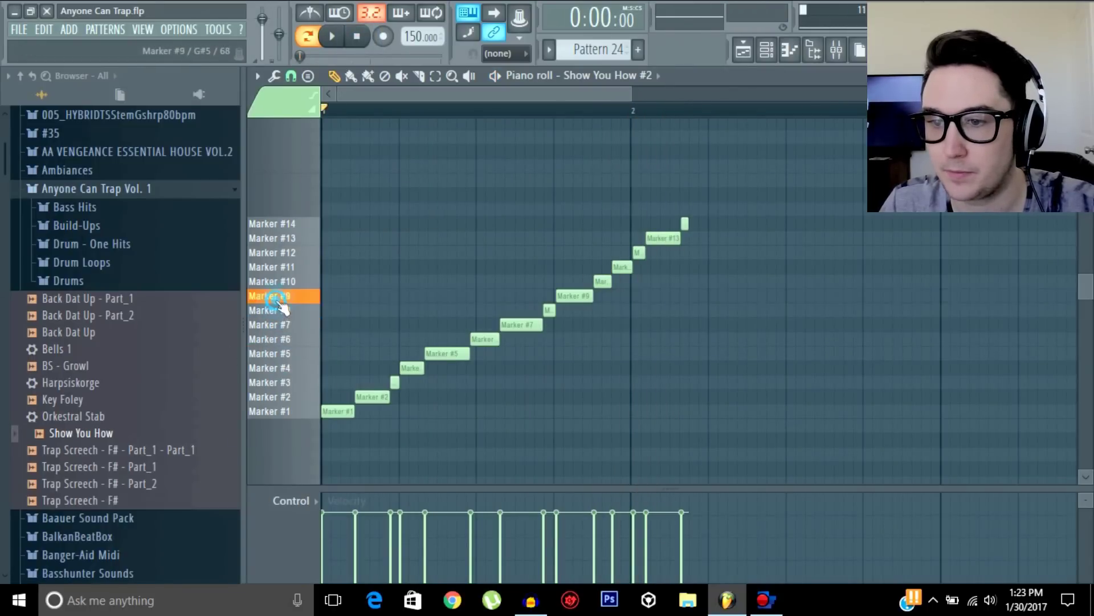
{"action": "left_click", "coordinate": [272, 257]}
{"action": "left_click", "coordinate": [263, 367]}
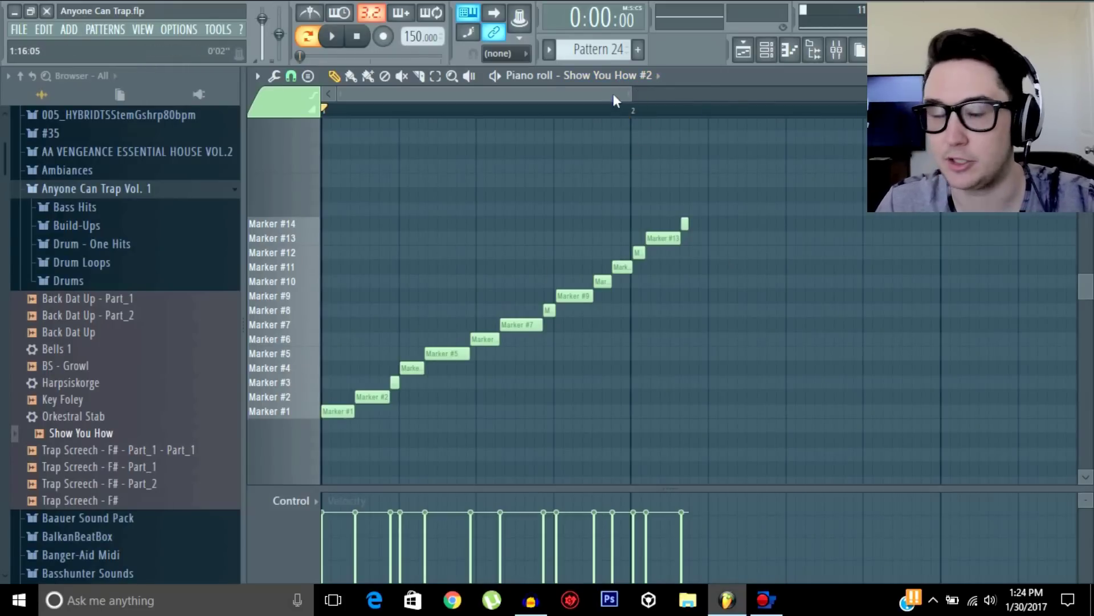
Draw a Marker #13 rhythm in bar 2 with spaced short notes, two faster ones and a longer one, playing it back
{"action": "mouse_move", "coordinate": [613, 96]}
{"action": "left_mouse_down"}
{"action": "mouse_move", "coordinate": [751, 117]}
{"action": "mouse_move", "coordinate": [689, 147]}
{"action": "mouse_move", "coordinate": [617, 154]}
{"action": "left_mouse_up"}
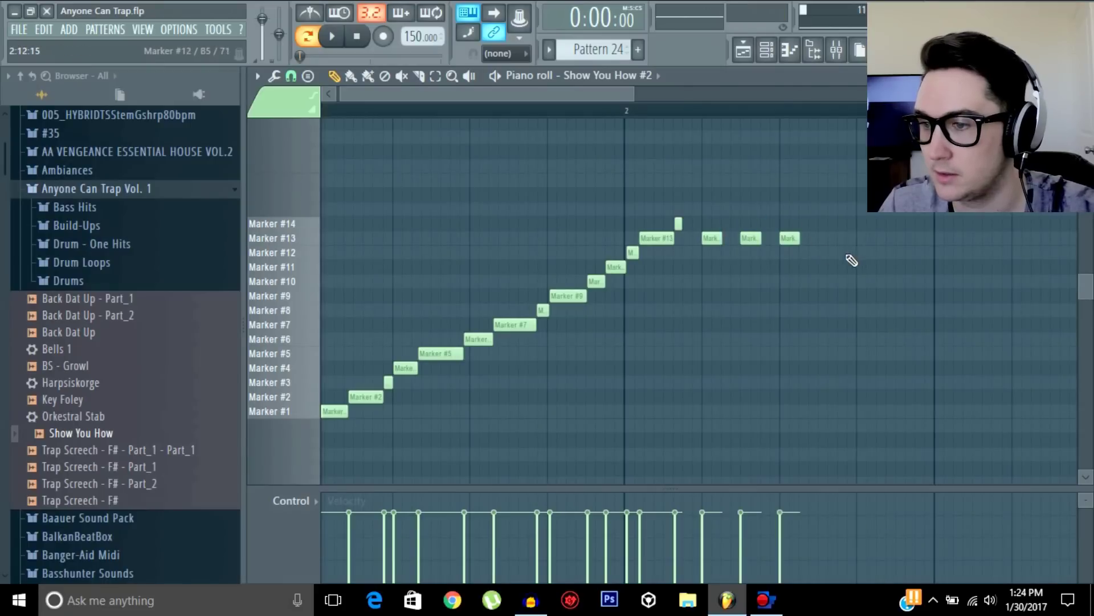
{"action": "key", "text": "space"}
{"action": "left_click", "coordinate": [825, 239]}
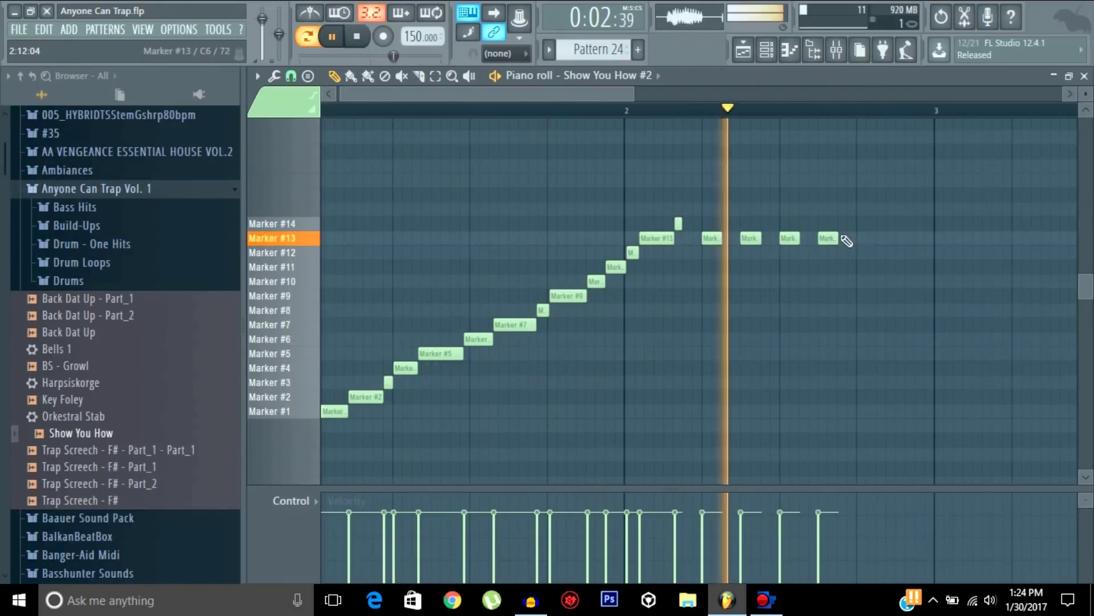
{"action": "key", "text": "space"}
{"action": "left_click", "coordinate": [836, 238]}
{"action": "key", "text": "space"}
{"action": "left_click", "coordinate": [861, 238]}
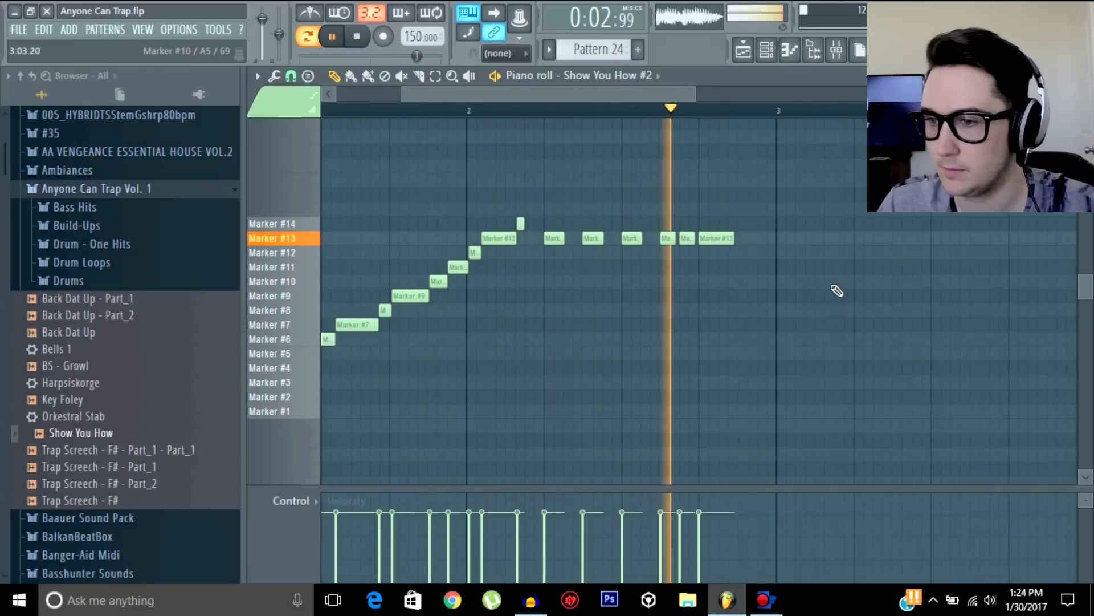
{"action": "key", "text": "space"}
Add a Marker #9 note at the end of bar 2 and a Marker #5 note at the start of bar 3
{"action": "scroll", "coordinate": [588, 255], "scroll_direction": "down", "scroll_amount": 3}
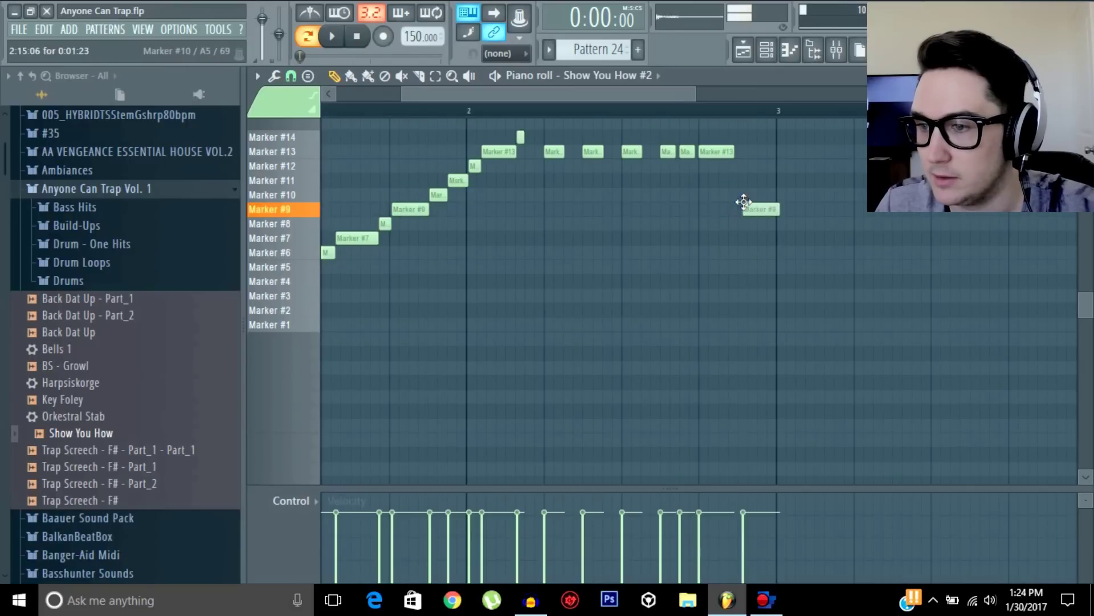
{"action": "scroll", "coordinate": [342, 240], "scroll_direction": "down", "scroll_amount": 2}
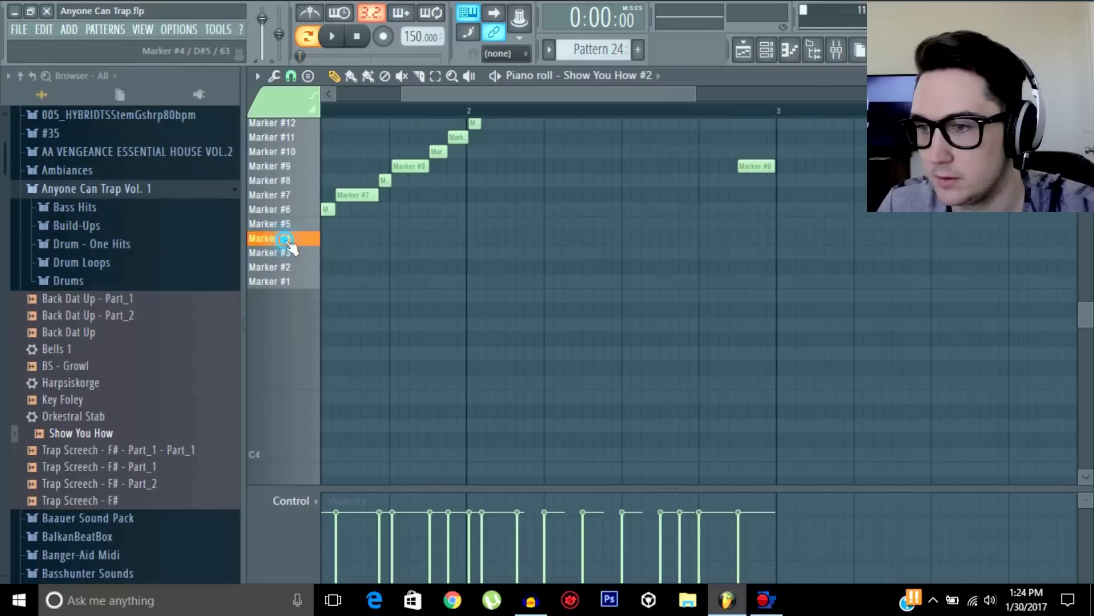
{"action": "scroll", "coordinate": [906, 307], "scroll_direction": "up", "scroll_amount": 2}
{"action": "key", "text": "space"}
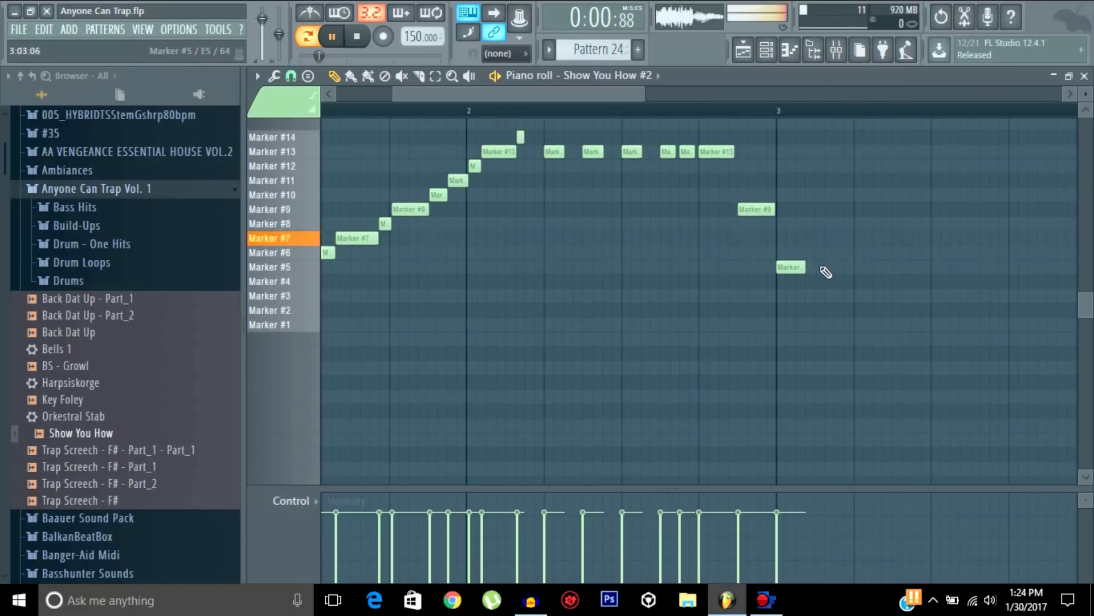
{"action": "left_click", "coordinate": [825, 267]}
{"action": "right_click", "coordinate": [825, 266]}
Move the first note of bar 3 to Marker #4 and fill the bar with further short and longer Marker #4 notes
{"action": "left_click_drag", "start_coordinate": [791, 267], "coordinate": [791, 281]}
{"action": "left_click", "coordinate": [817, 281]}
{"action": "left_click", "coordinate": [857, 282]}
{"action": "left_click", "coordinate": [895, 280]}
{"action": "left_click_drag", "start_coordinate": [882, 282], "coordinate": [796, 282]}
{"action": "right_click", "coordinate": [831, 282]}
{"action": "scroll", "coordinate": [830, 288], "scroll_direction": "right", "scroll_amount": 3}
{"action": "left_click", "coordinate": [745, 279]}
{"action": "left_click_drag", "start_coordinate": [593, 282], "coordinate": [608, 281]}
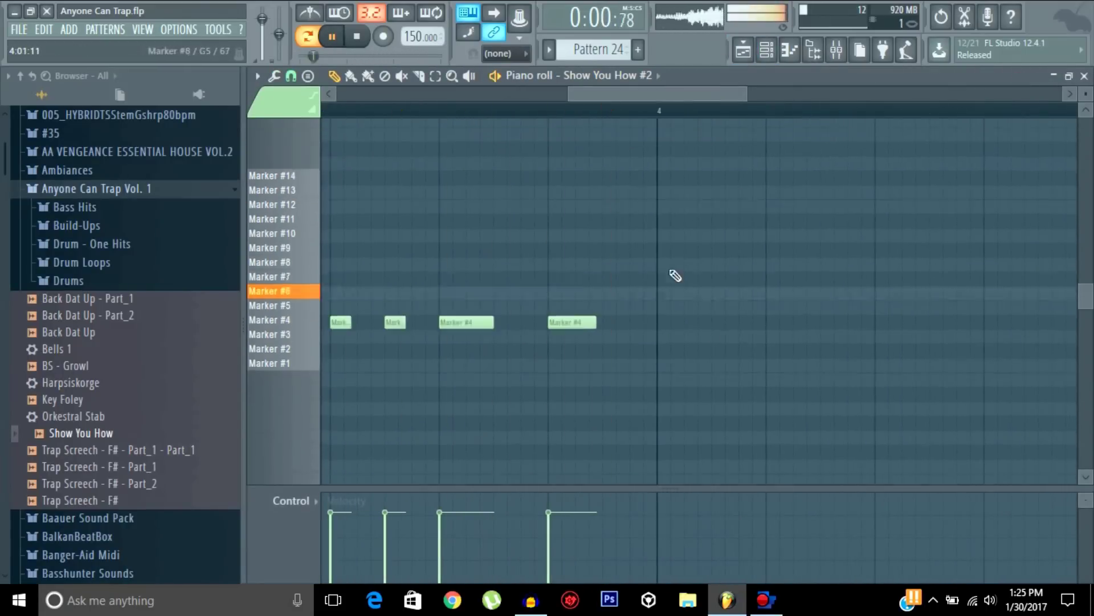
Draw a Marker #13 rhythm in bar 4 with two spaced notes, two quick short ones and two longer ones at the end
{"action": "left_click", "coordinate": [679, 203]}
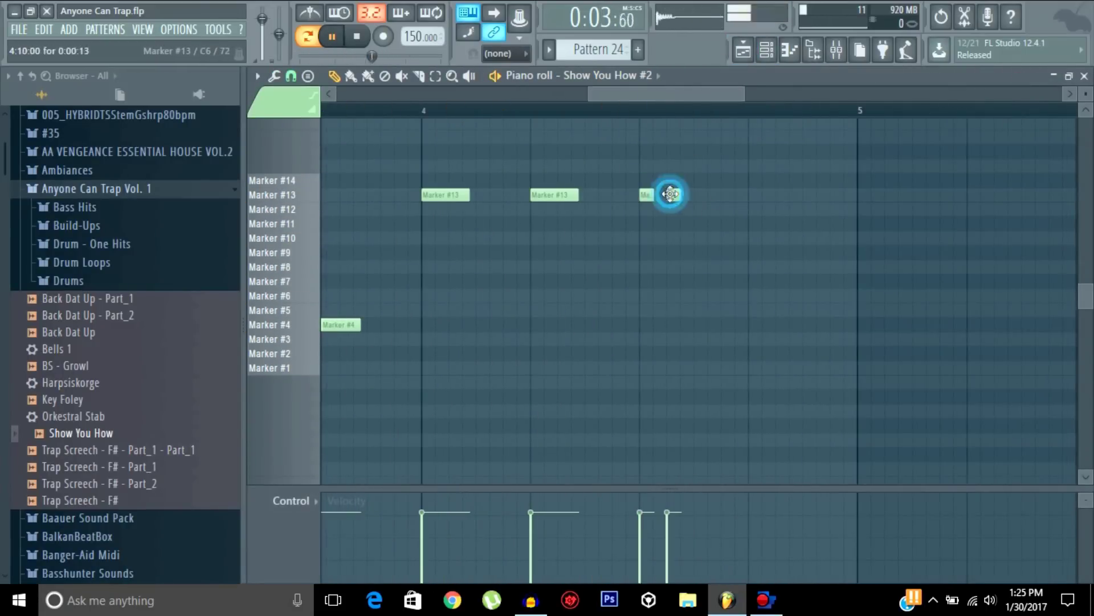
{"action": "left_click", "coordinate": [761, 195]}
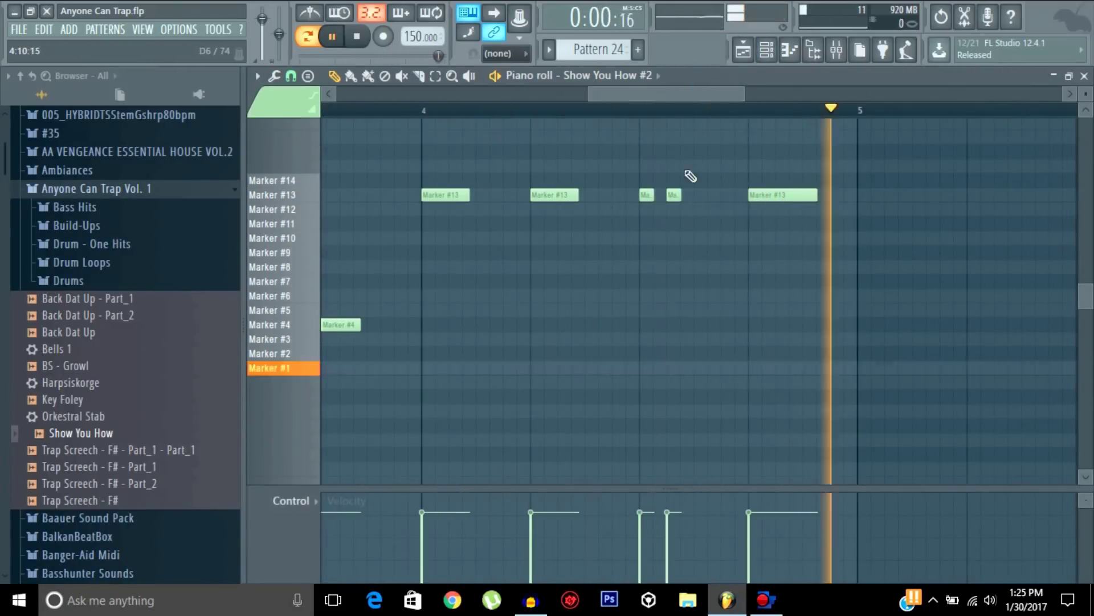
{"action": "left_click", "coordinate": [698, 196]}
Fill the first half of bar 5 with Marker #4 notes, including two quick short ones, checking it against playback
{"action": "scroll", "coordinate": [696, 196], "scroll_direction": "right", "scroll_amount": 2}
{"action": "key", "text": "space"}
{"action": "left_click", "coordinate": [702, 325]}
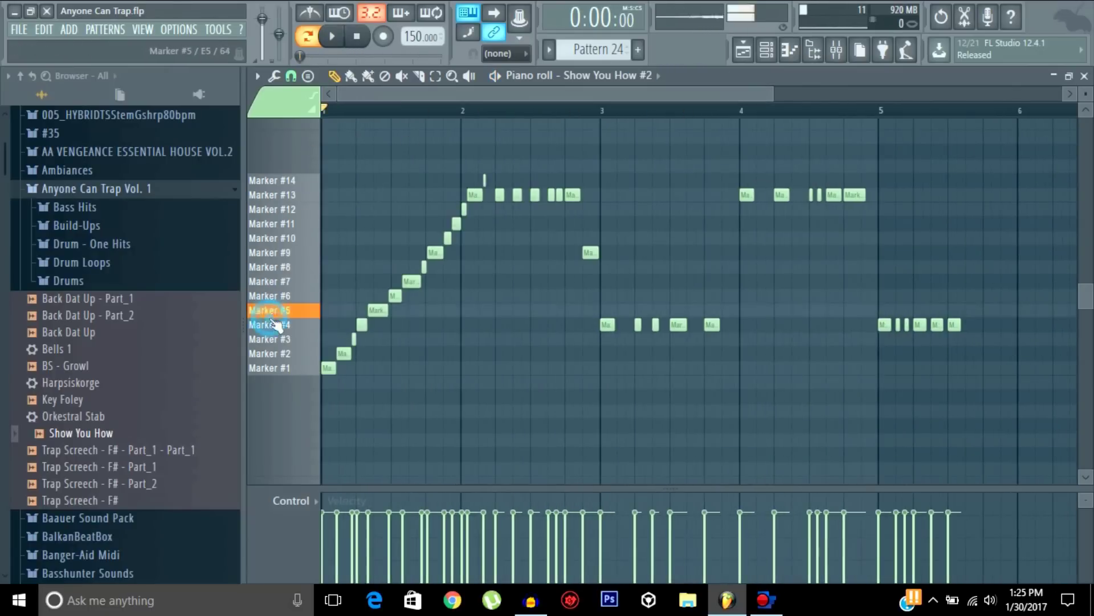
Try a copied Marker #5 to #8 run in bar 5, replacing it with a Marker #2 note and quick Marker #13 and #11 notes
{"action": "mouse_move", "coordinate": [359, 332]}
{"action": "left_mouse_down"}
{"action": "mouse_move", "coordinate": [428, 265]}
{"action": "mouse_move", "coordinate": [466, 297]}
{"action": "left_mouse_up"}
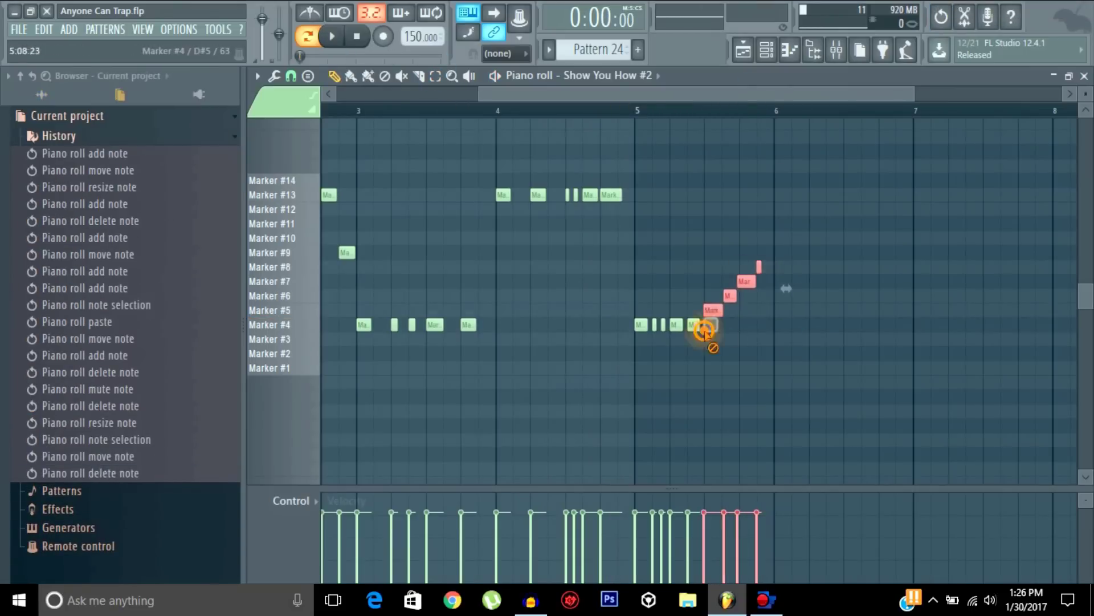
{"action": "left_click", "coordinate": [767, 252]}
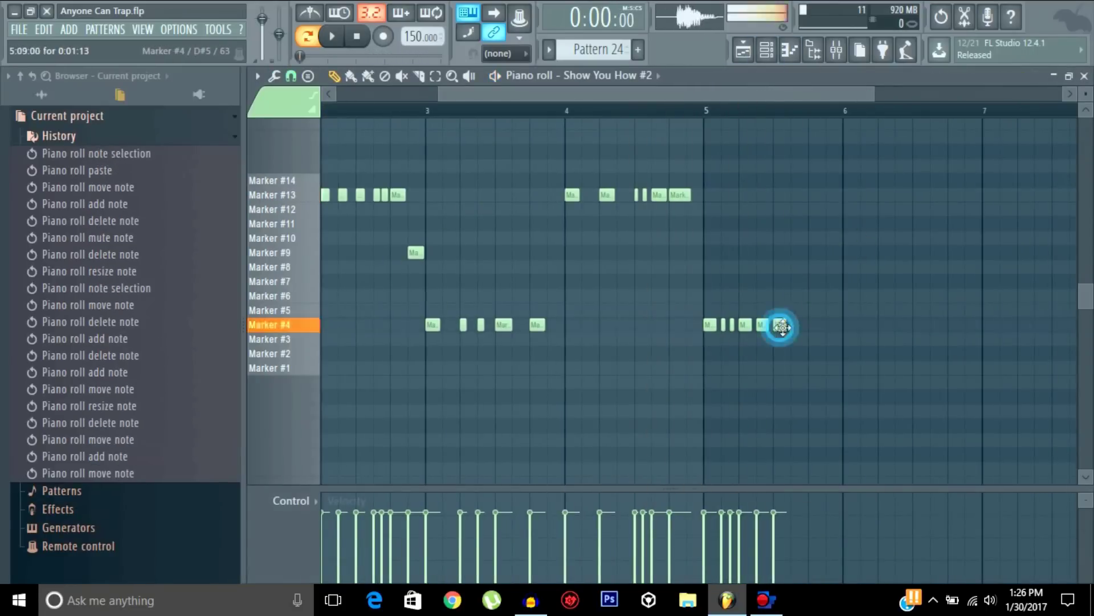
{"action": "left_click_drag", "start_coordinate": [777, 323], "coordinate": [791, 362]}
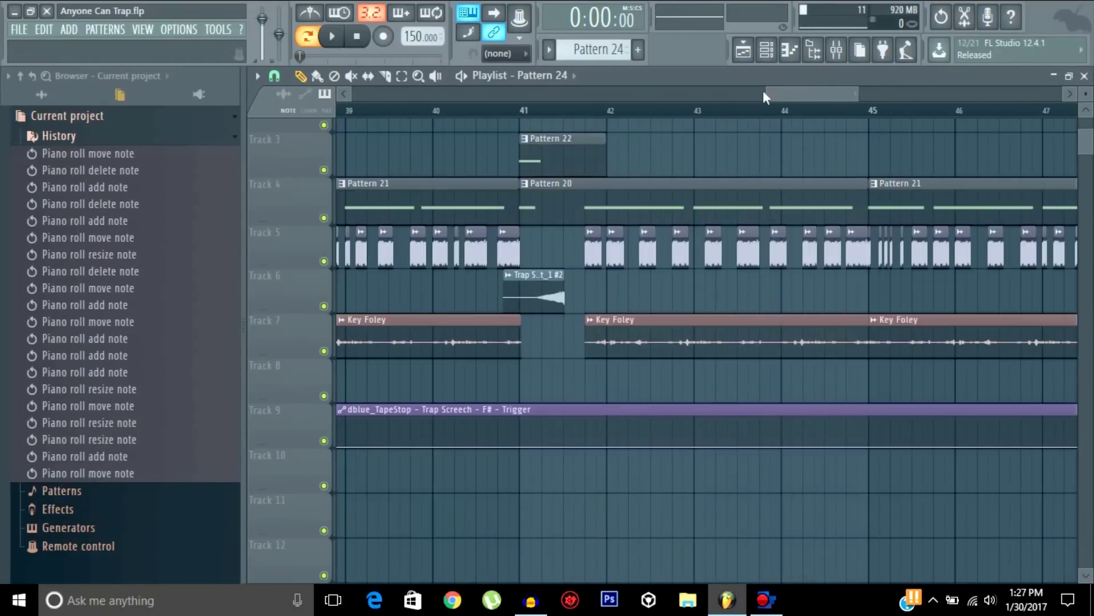
Reopen the Show You How #2 piano roll, fit the whole sequence in view and play the pattern through
{"action": "left_click", "coordinate": [767, 49]}
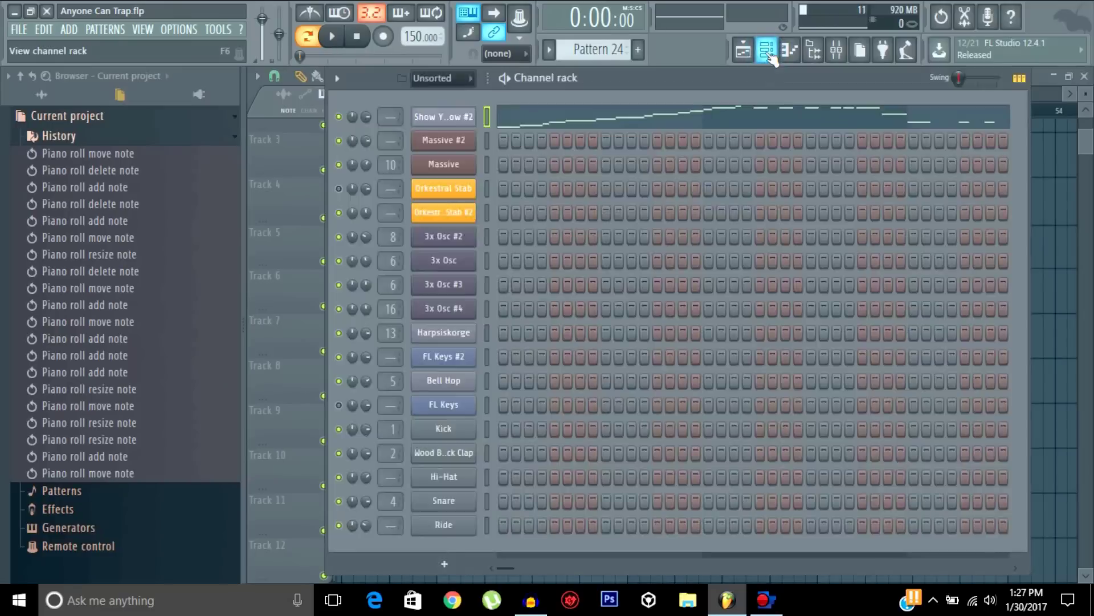
{"action": "left_click", "coordinate": [607, 111]}
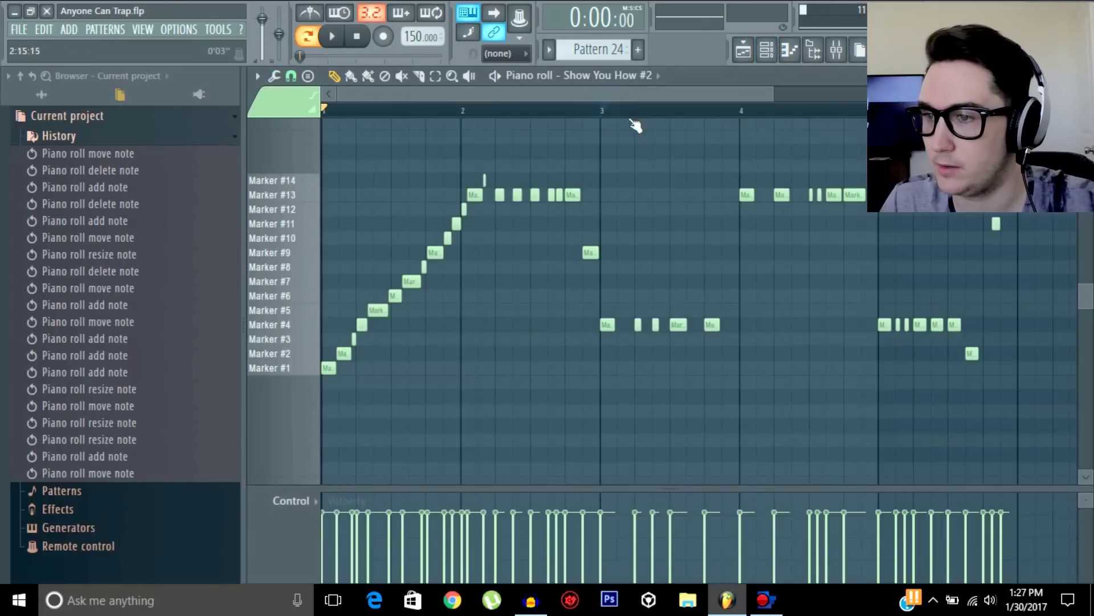
{"action": "left_click_drag", "start_coordinate": [776, 94], "coordinate": [838, 96]}
{"action": "key", "text": "space"}
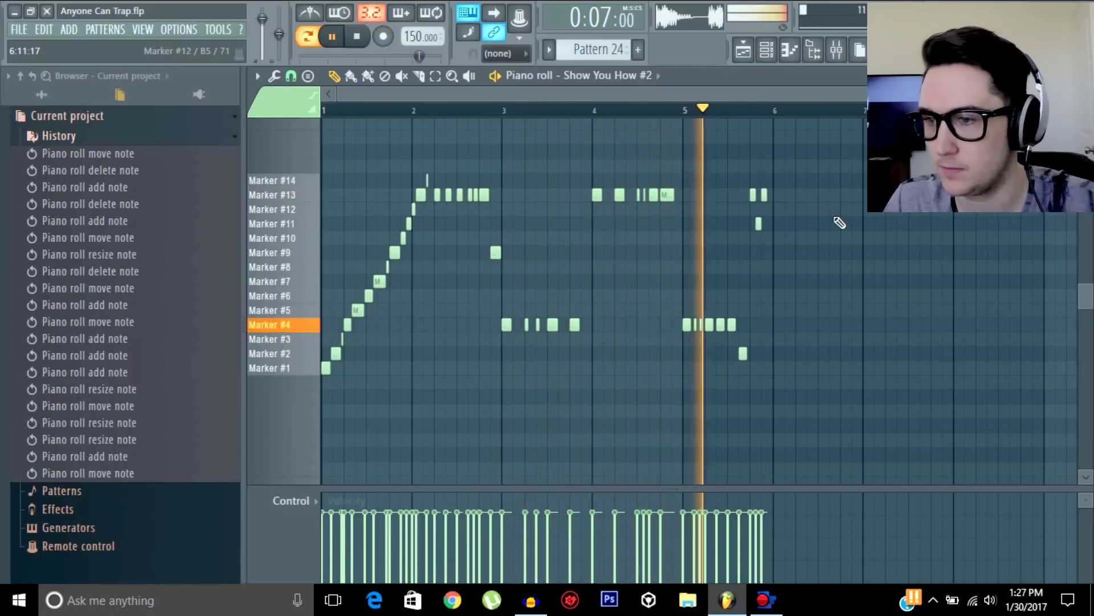
{"action": "key", "text": "space"}
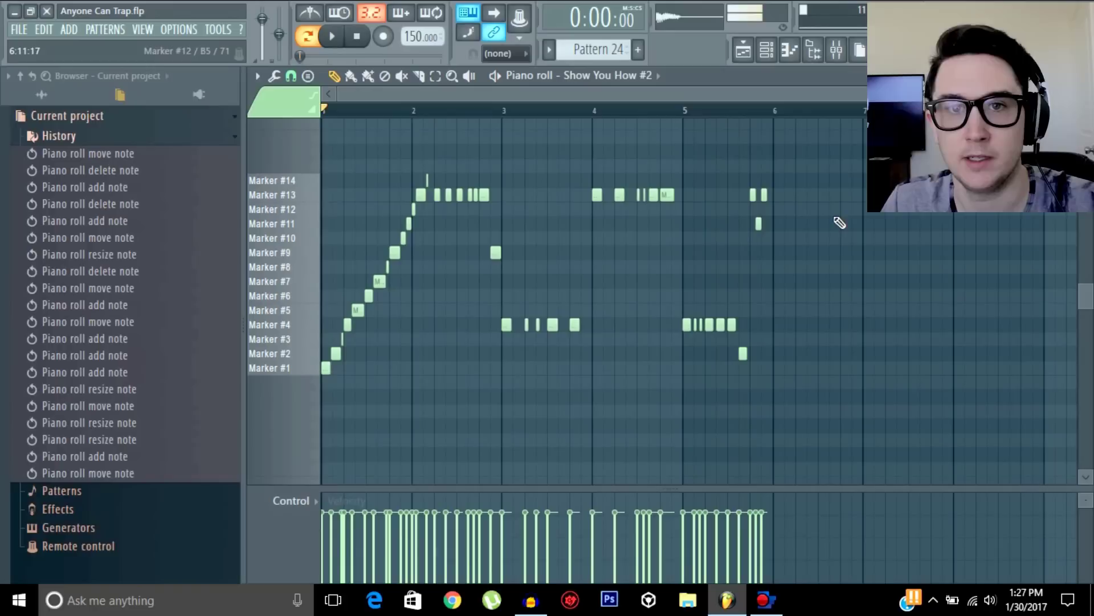
Place Pattern 24 on Track 8 of the playlist, starting at bar 41
{"action": "left_click", "coordinate": [743, 49]}
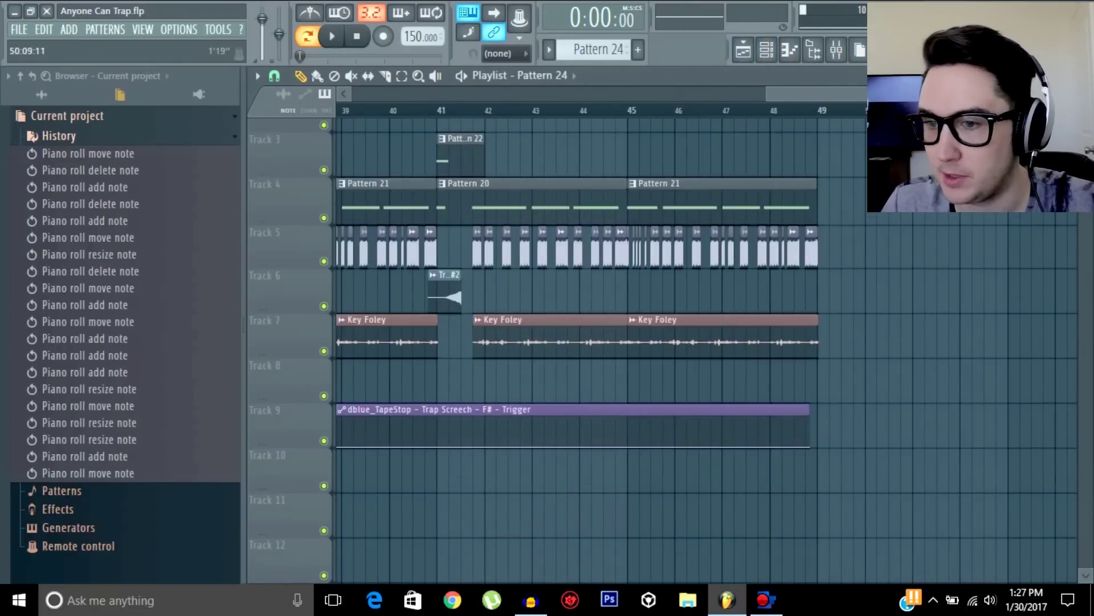
{"action": "left_click", "coordinate": [435, 373]}
{"action": "left_click", "coordinate": [488, 371]}
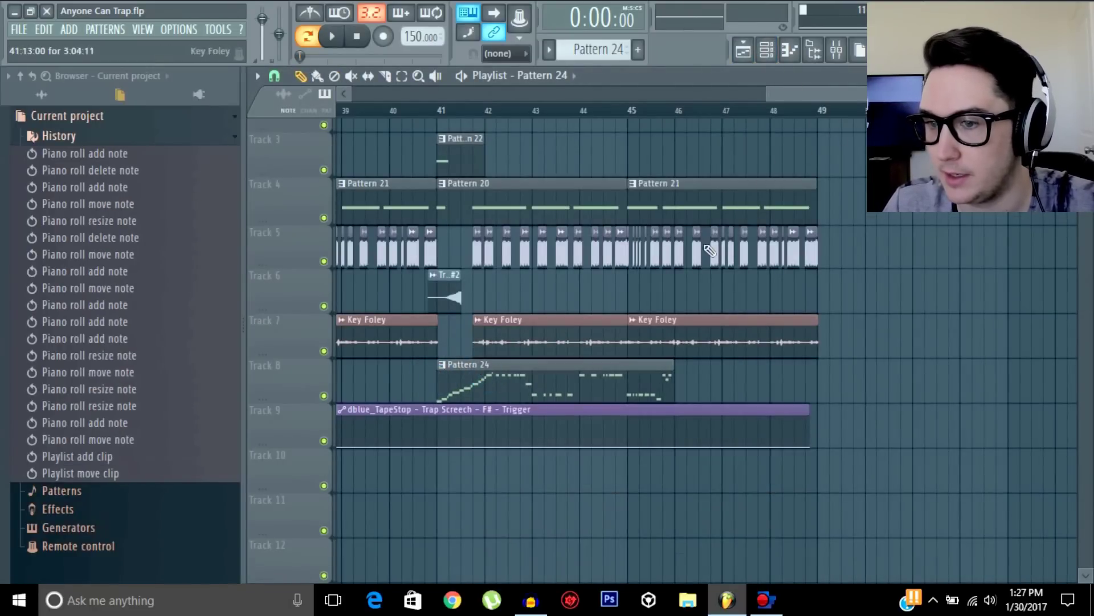
Move the Pattern 24 clip on Track 8 one bar earlier so it starts at bar 40
{"action": "left_click_drag", "start_coordinate": [855, 94], "coordinate": [846, 120]}
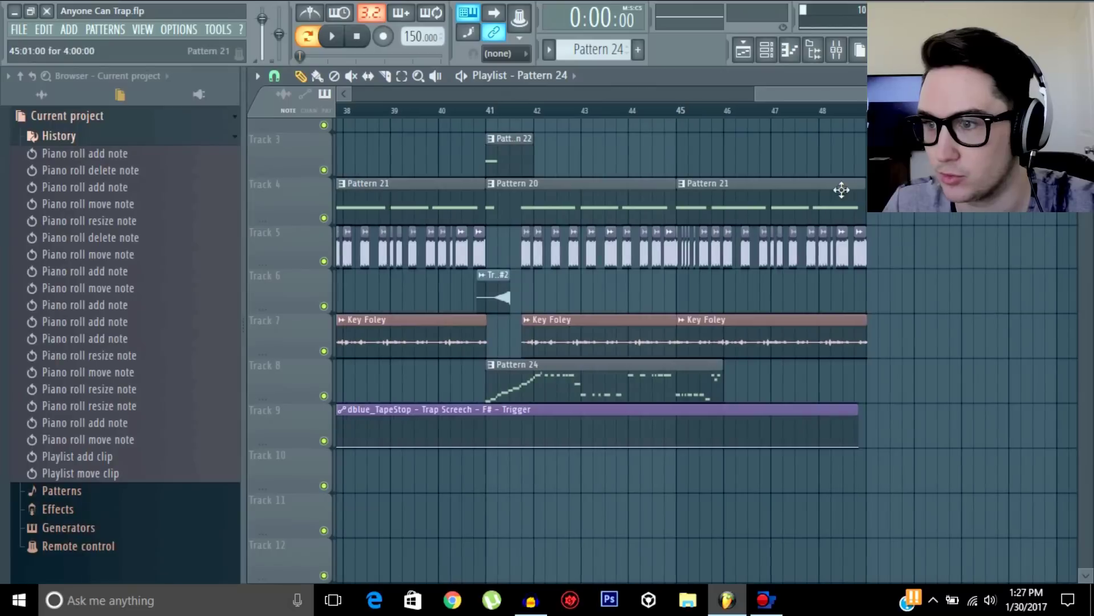
{"action": "left_click_drag", "start_coordinate": [793, 88], "coordinate": [774, 112]}
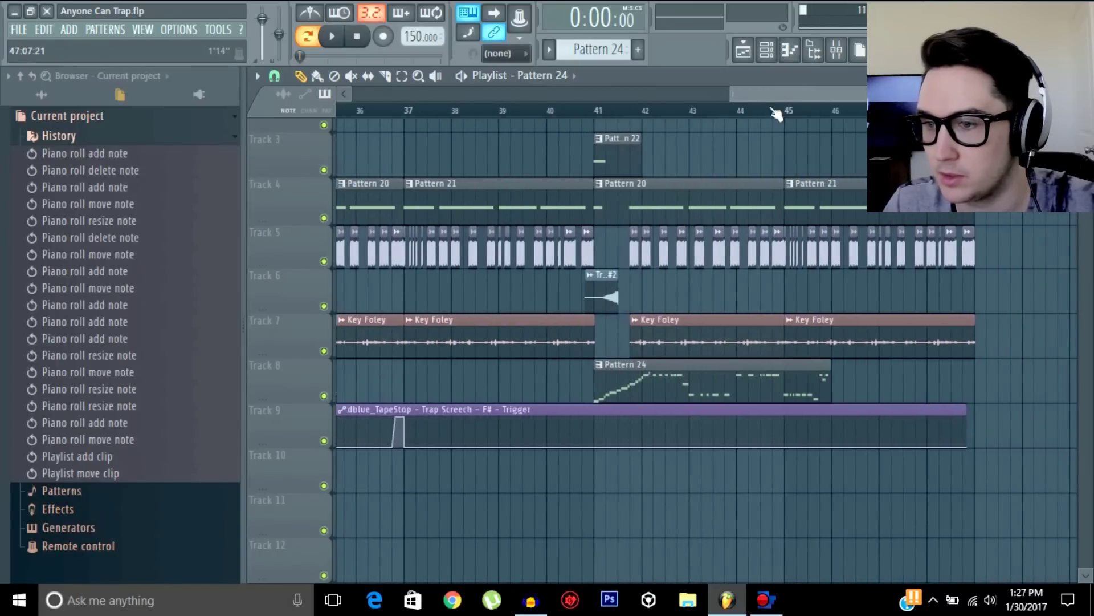
{"action": "left_click_drag", "start_coordinate": [637, 387], "coordinate": [628, 387]}
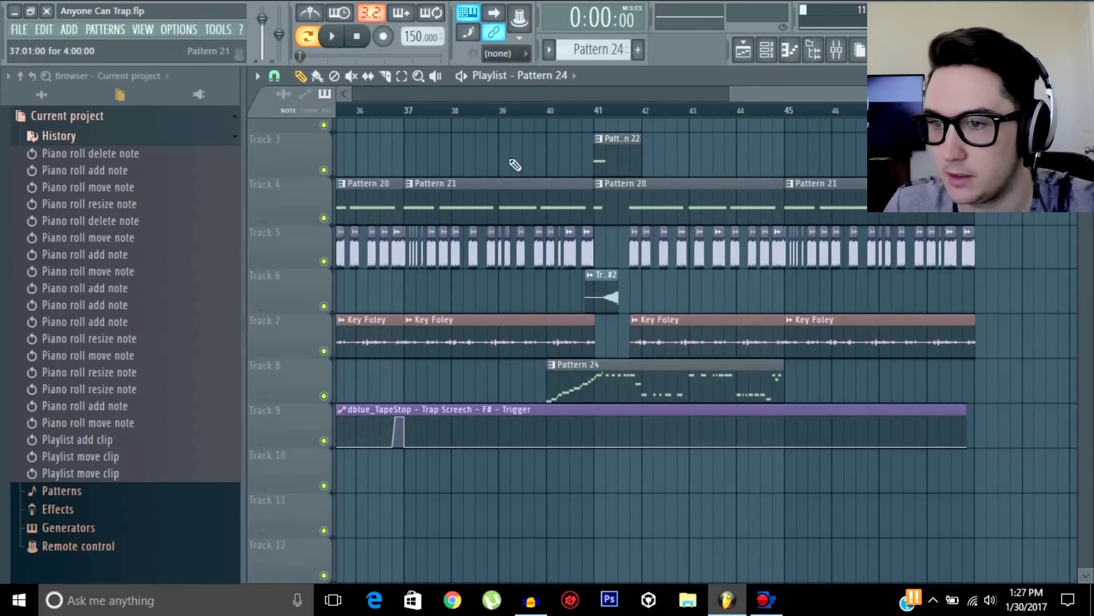
Play the song arrangement through the Pattern 24 clip on Track 8 and stop playback, resetting the song position
{"action": "key", "text": "space"}
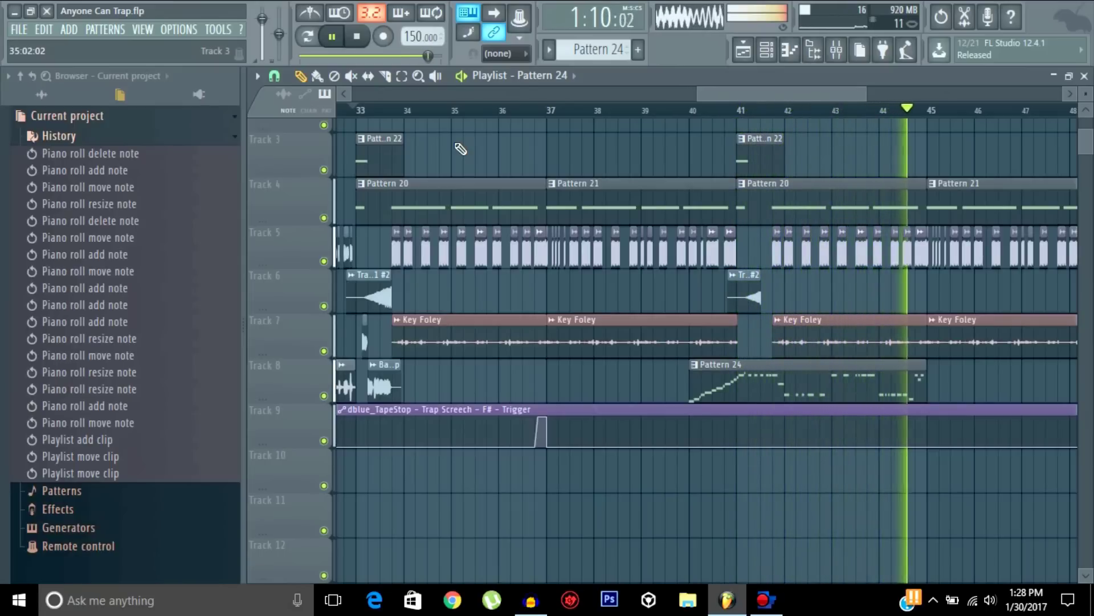
{"action": "left_click_drag", "start_coordinate": [769, 86], "coordinate": [796, 85]}
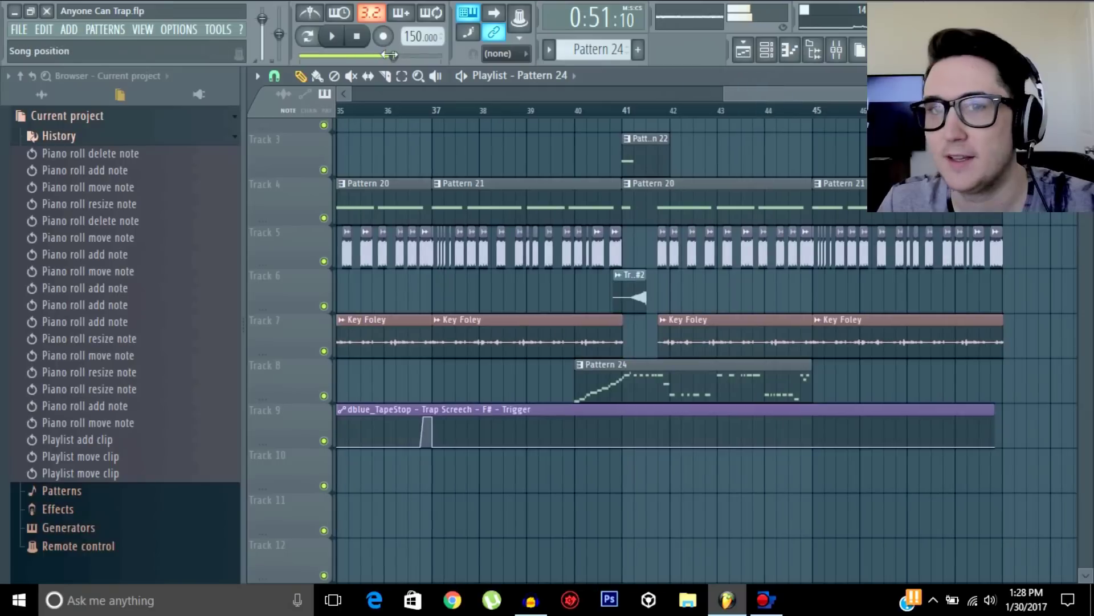
{"action": "left_click", "coordinate": [356, 36]}
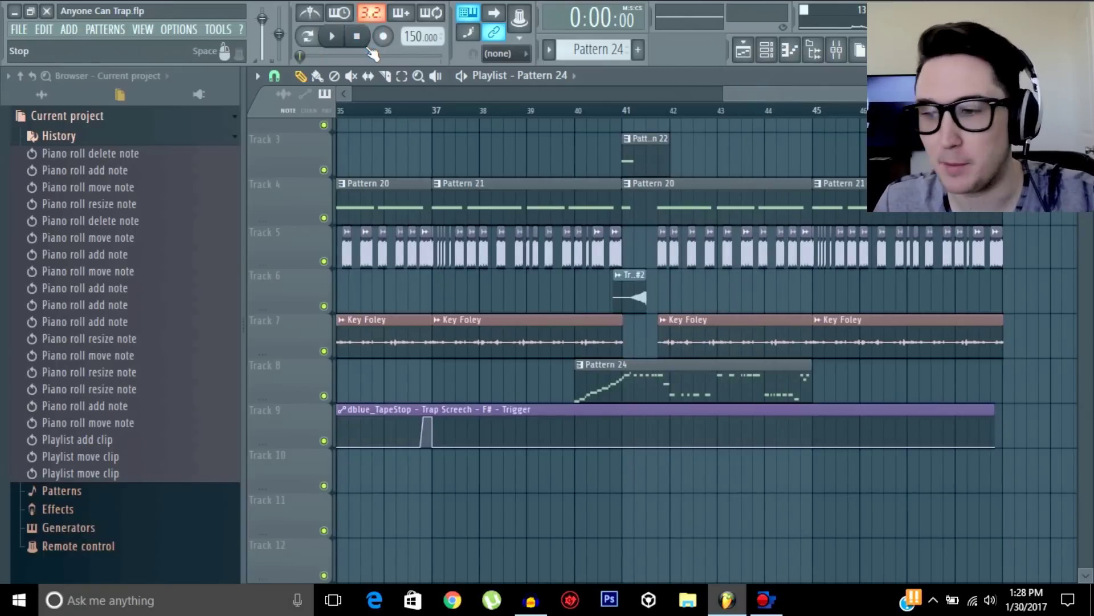